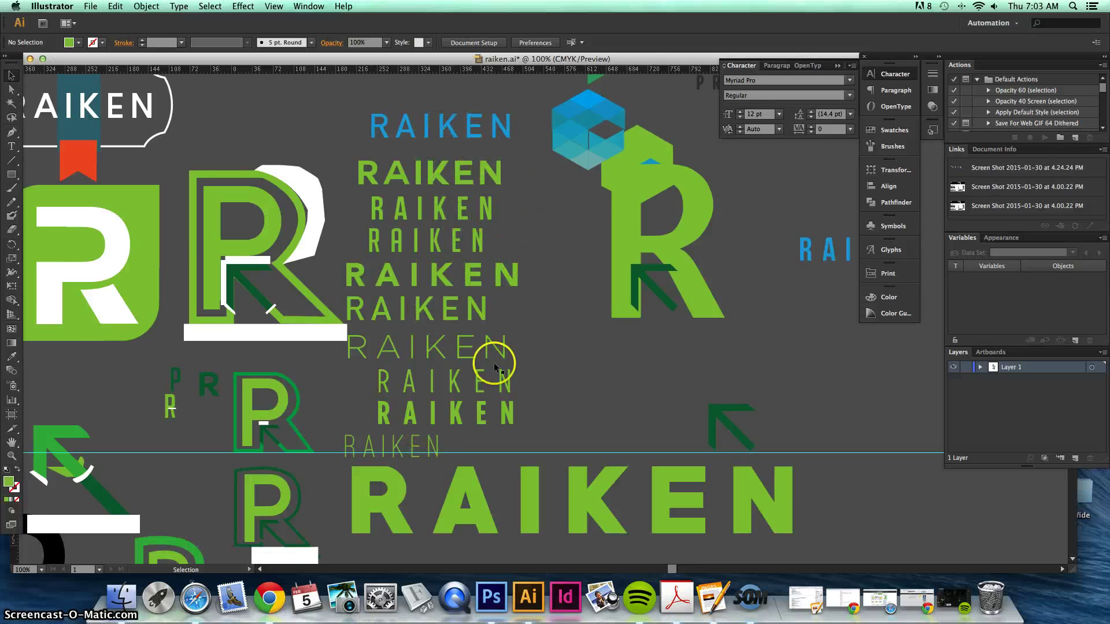
Review the RAIKEN wordmark font variations, including the large bold green one, and the outlined R sketches beside them.
scroll(561, 249, "down", 2)
scroll(397, 241, "down", 4)
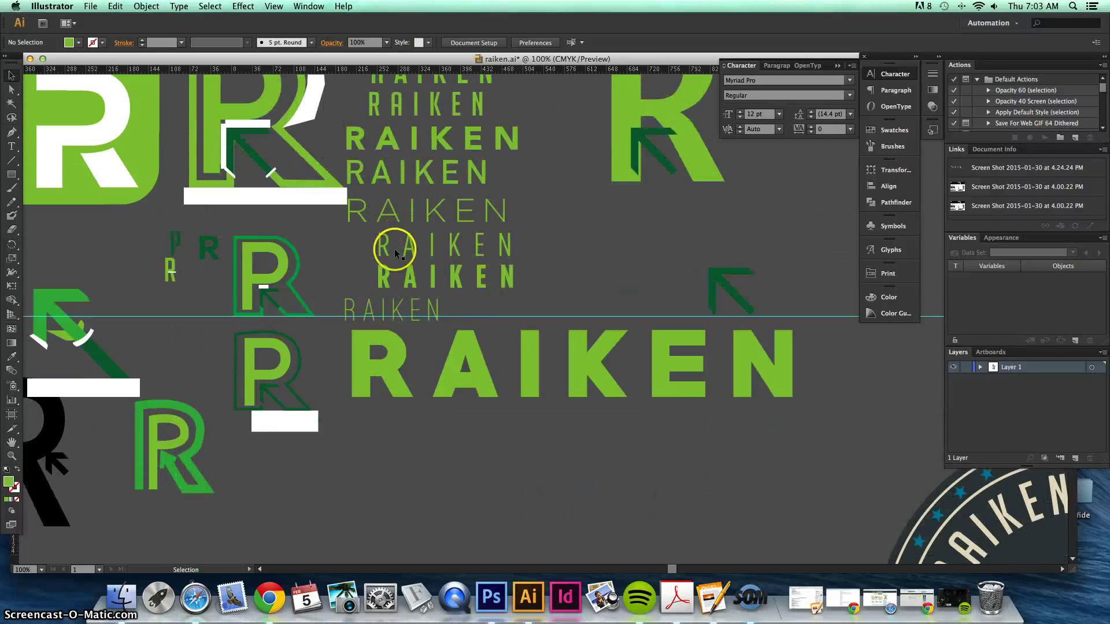
scroll(375, 379, "up", 3)
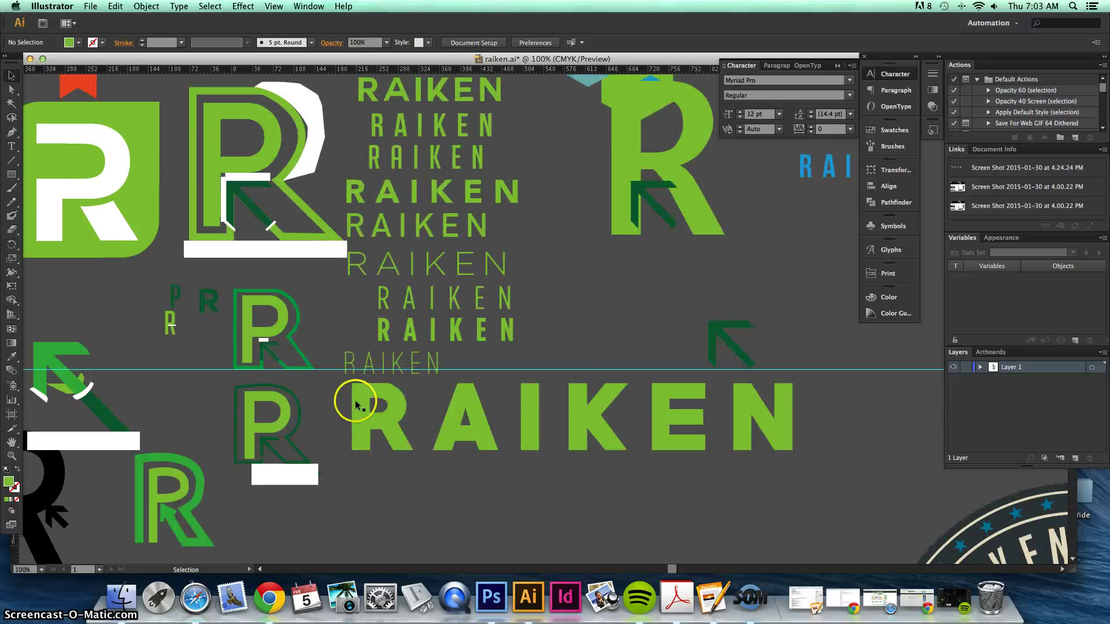
left_click(391, 428)
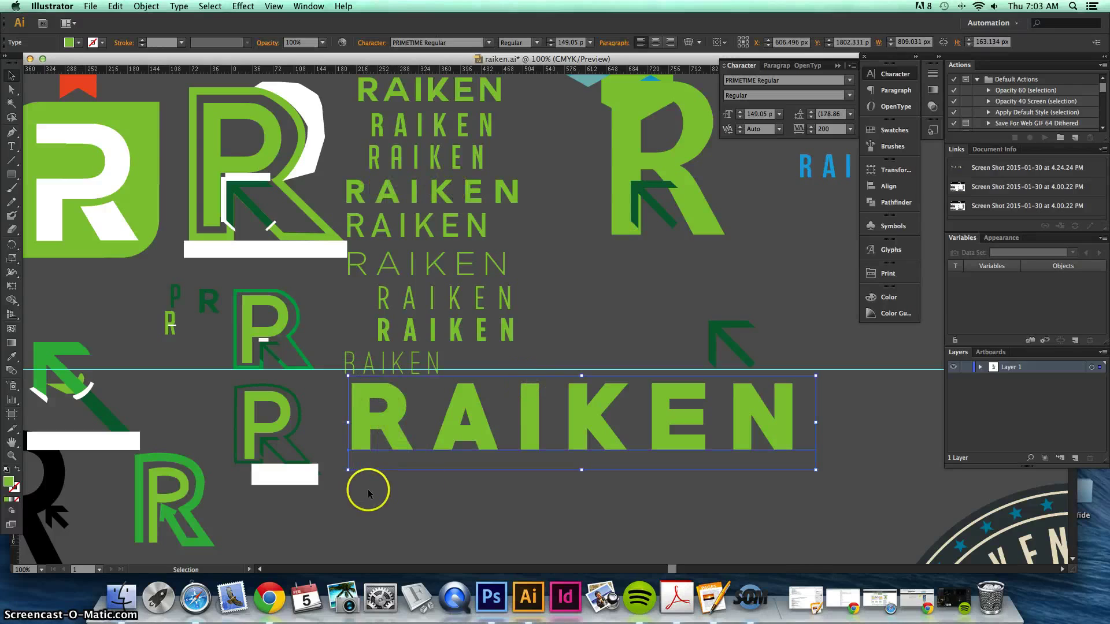
left_click(411, 490)
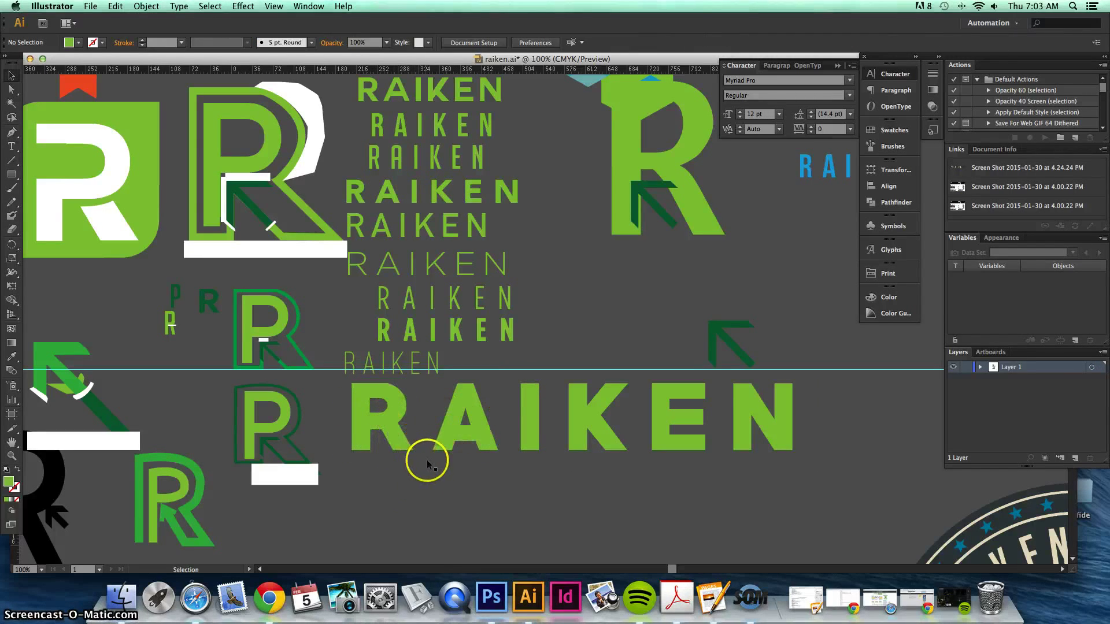
scroll(427, 460, "up", 1)
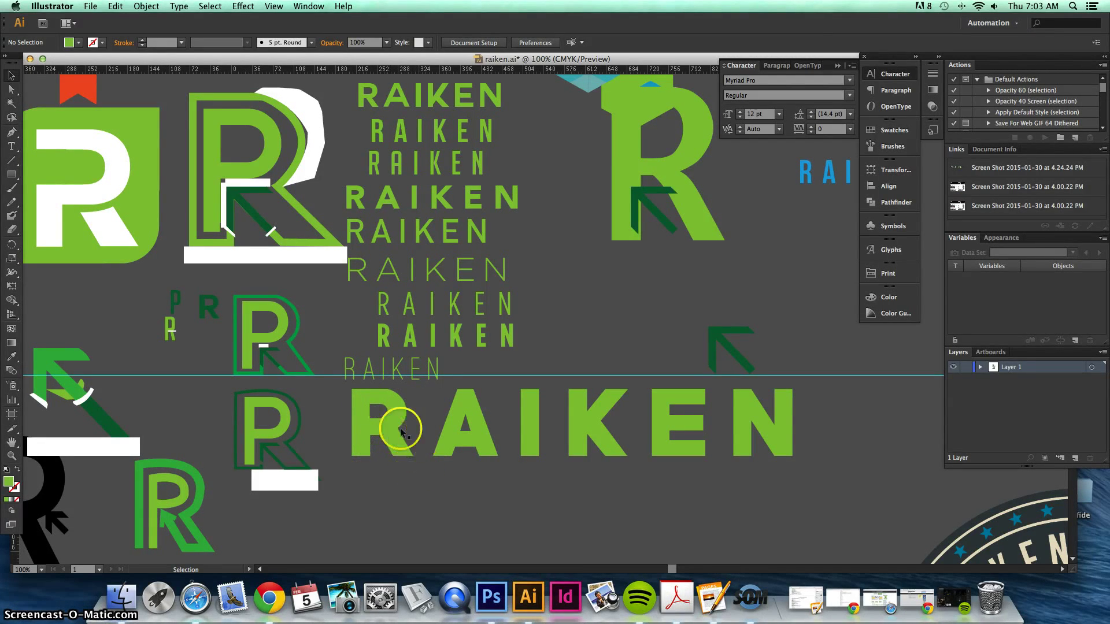
scroll(365, 450, "up", 5)
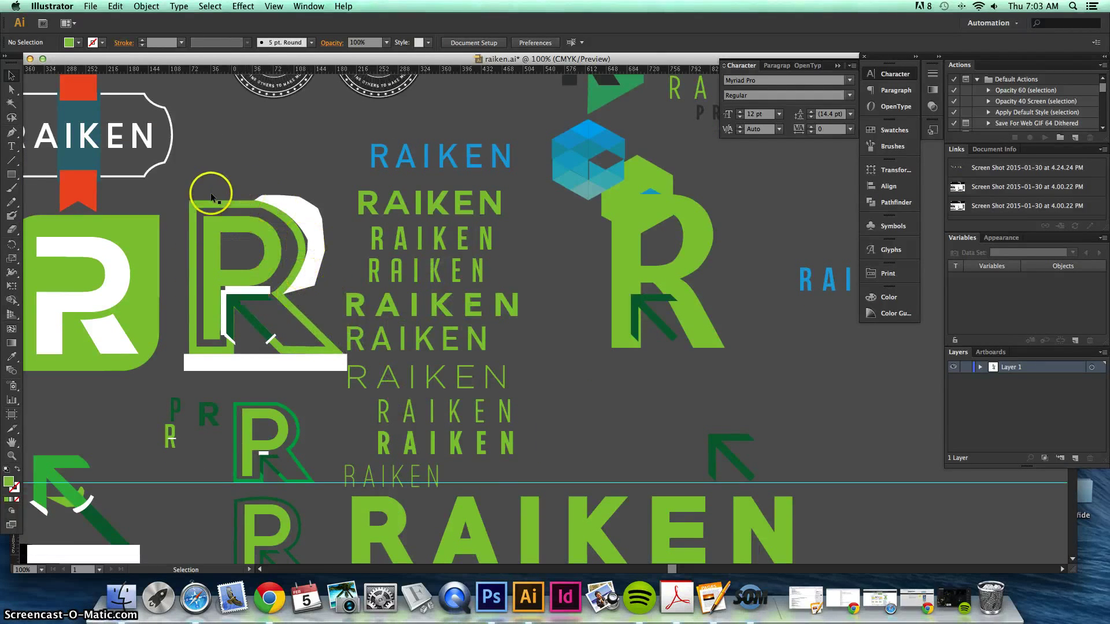
scroll(240, 346, "down", 1)
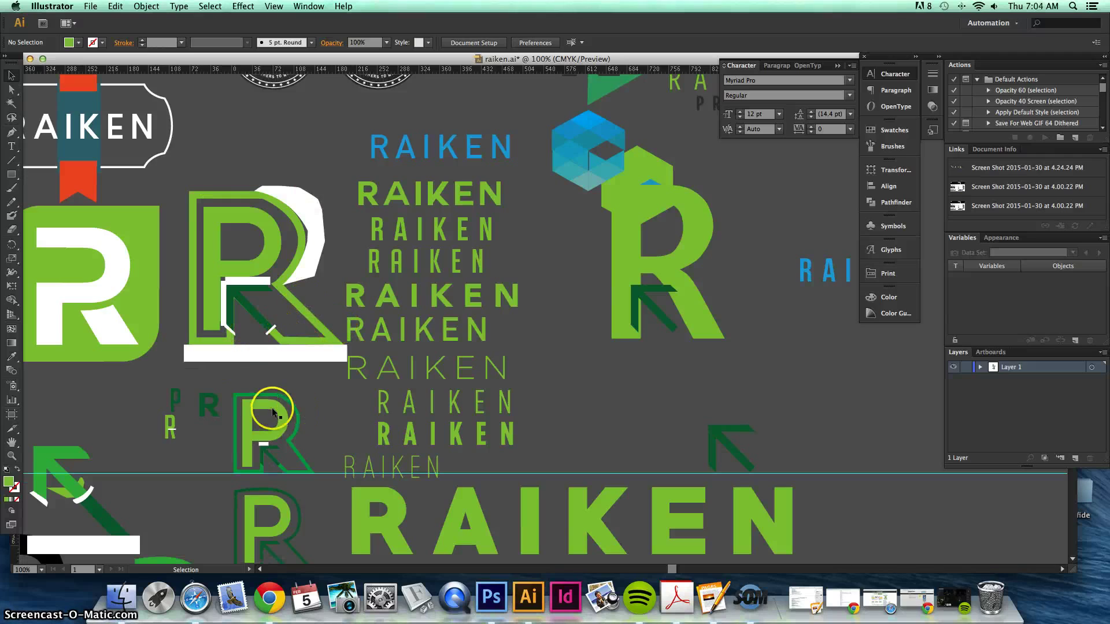
scroll(272, 412, "down", 4)
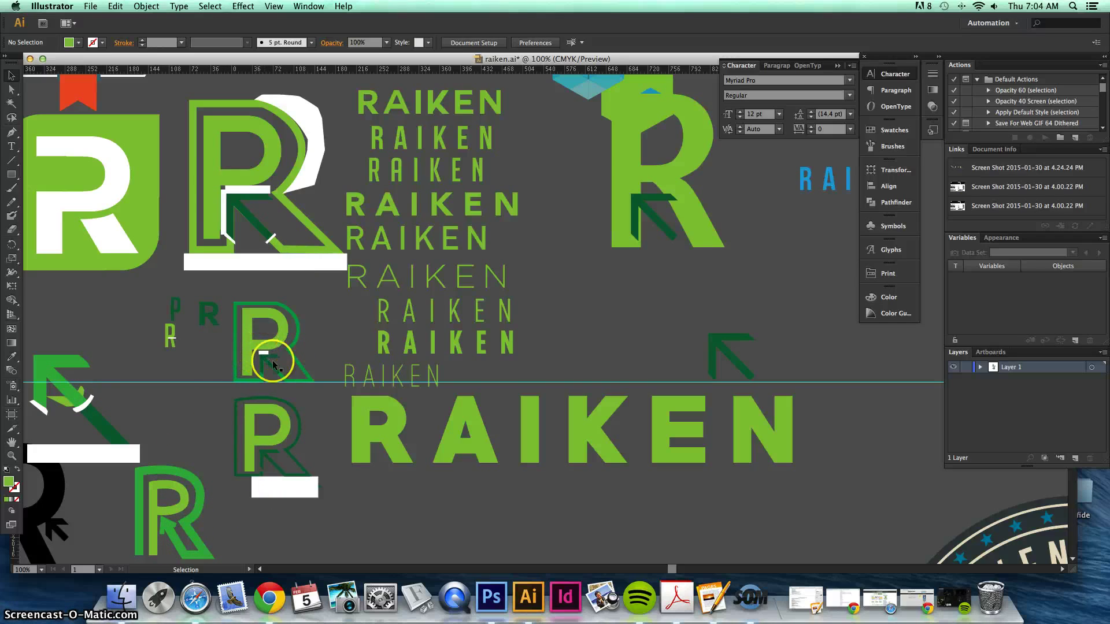
Look over the R icon concepts on rounded green tiles whose legs are formed by arrows.
scroll(276, 362, "up", 5)
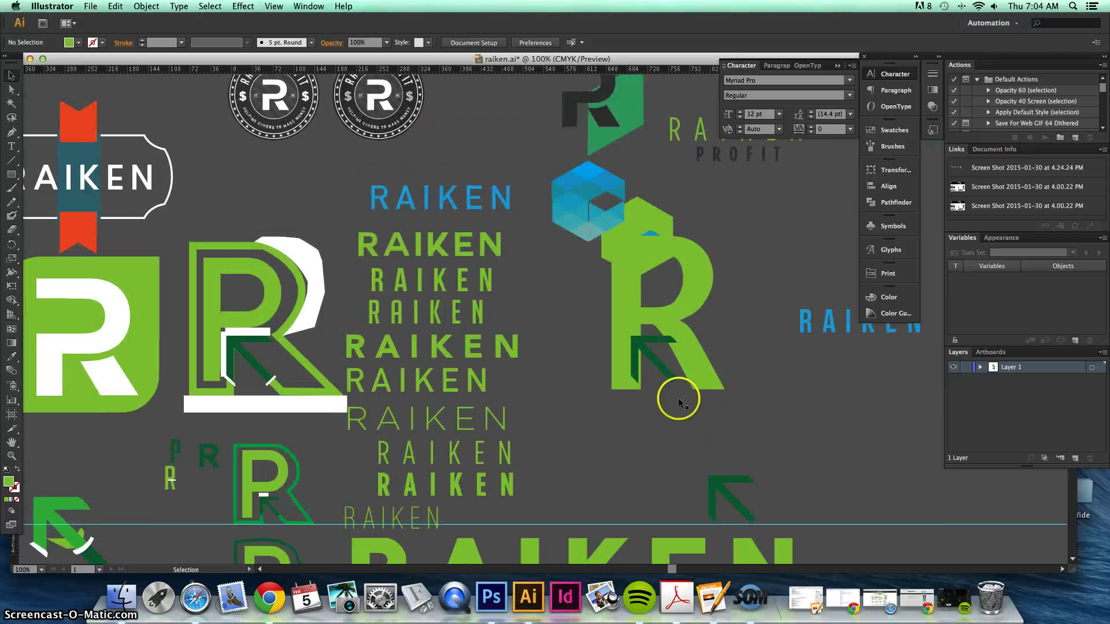
scroll(661, 338, "up", 15)
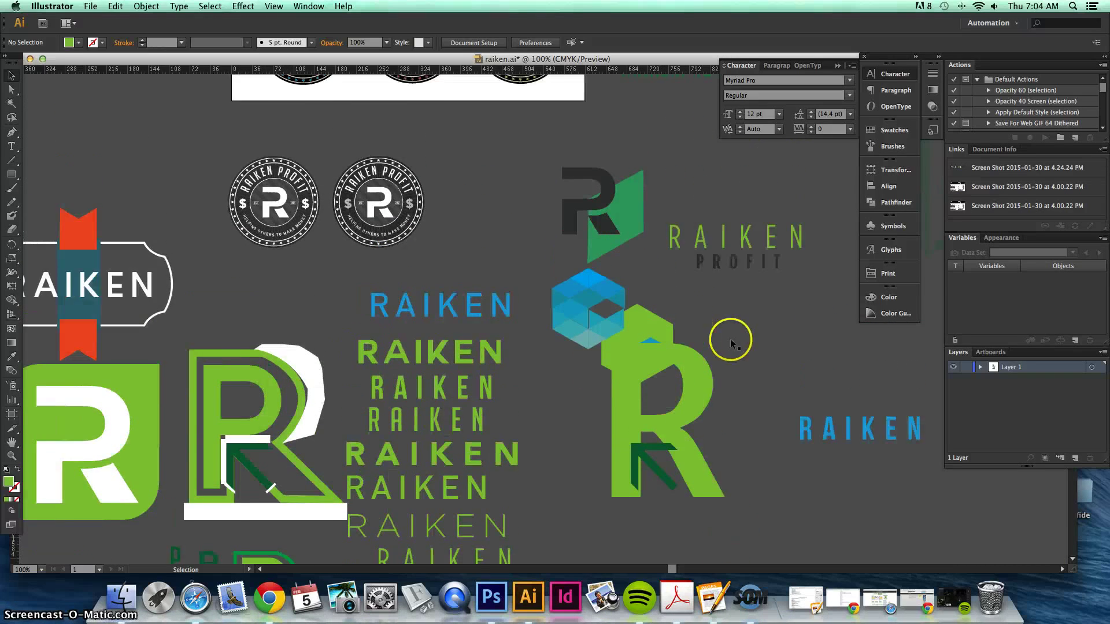
scroll(564, 306, "up", 15)
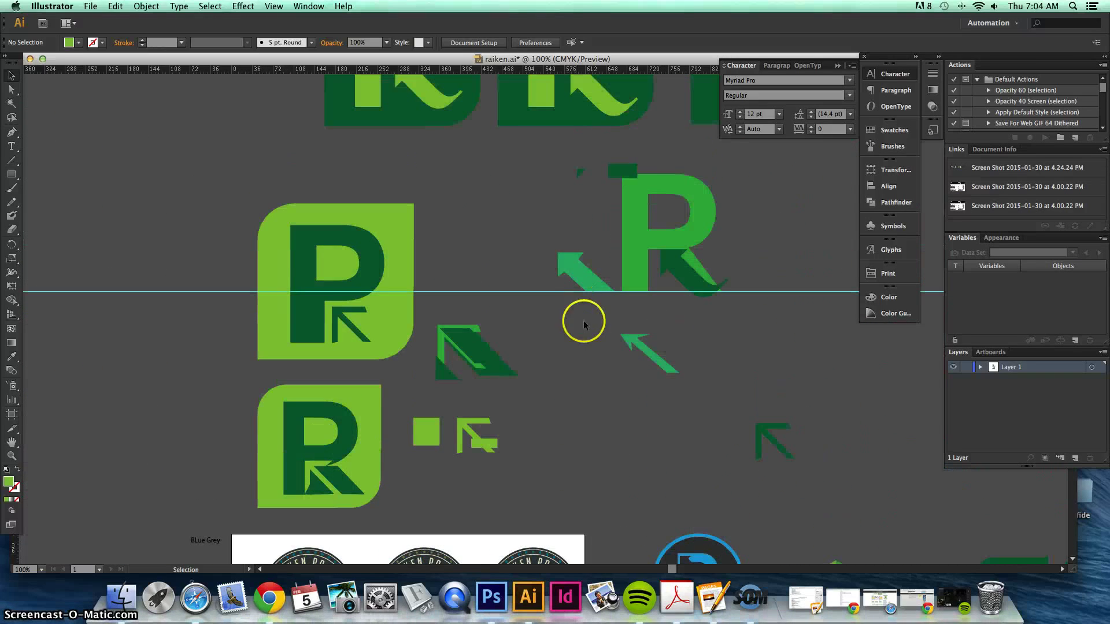
scroll(615, 327, "up", 7)
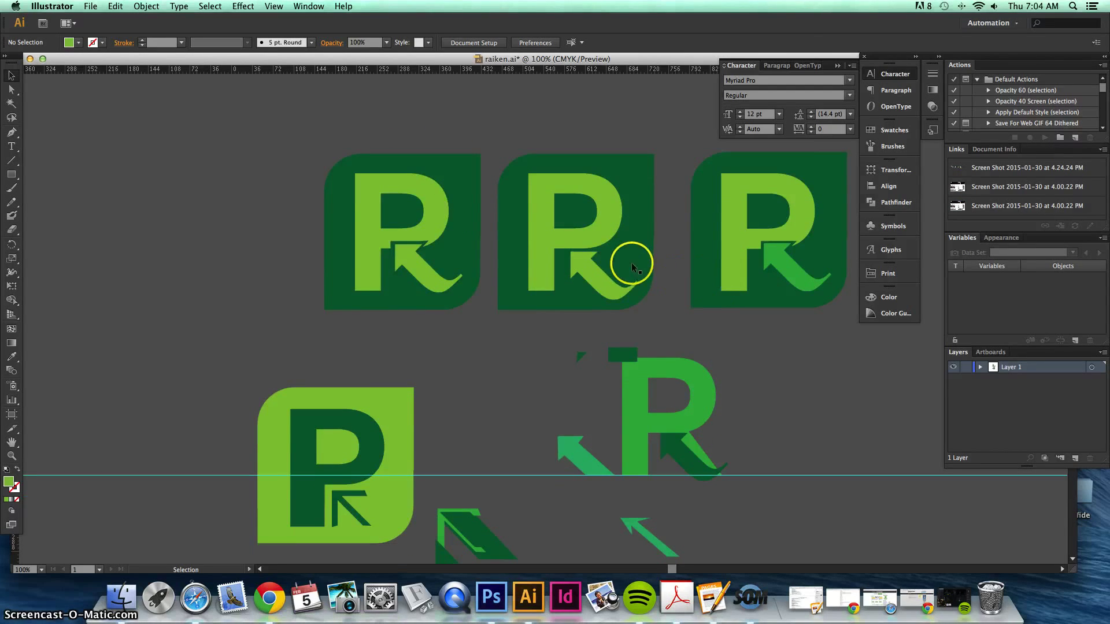
Examine the blue circular R logo with the RAIKEN PROFIT wordmark, next to the sheet of badge color variations.
scroll(632, 263, "down", 5)
scroll(629, 262, "down", 2)
scroll(704, 315, "down", 3)
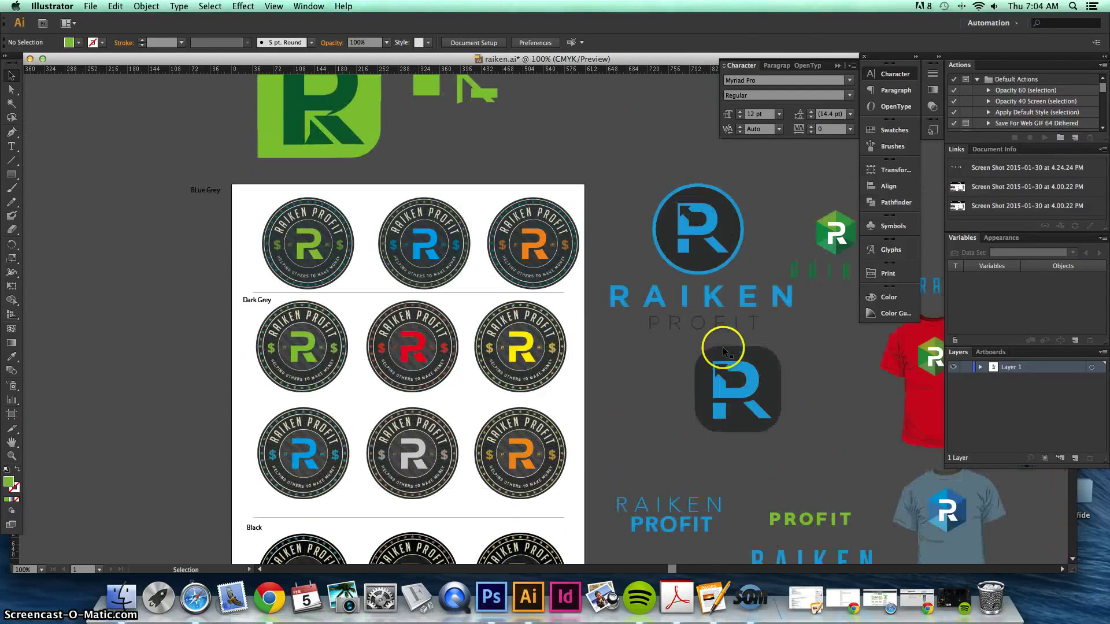
scroll(704, 235, "up", 1)
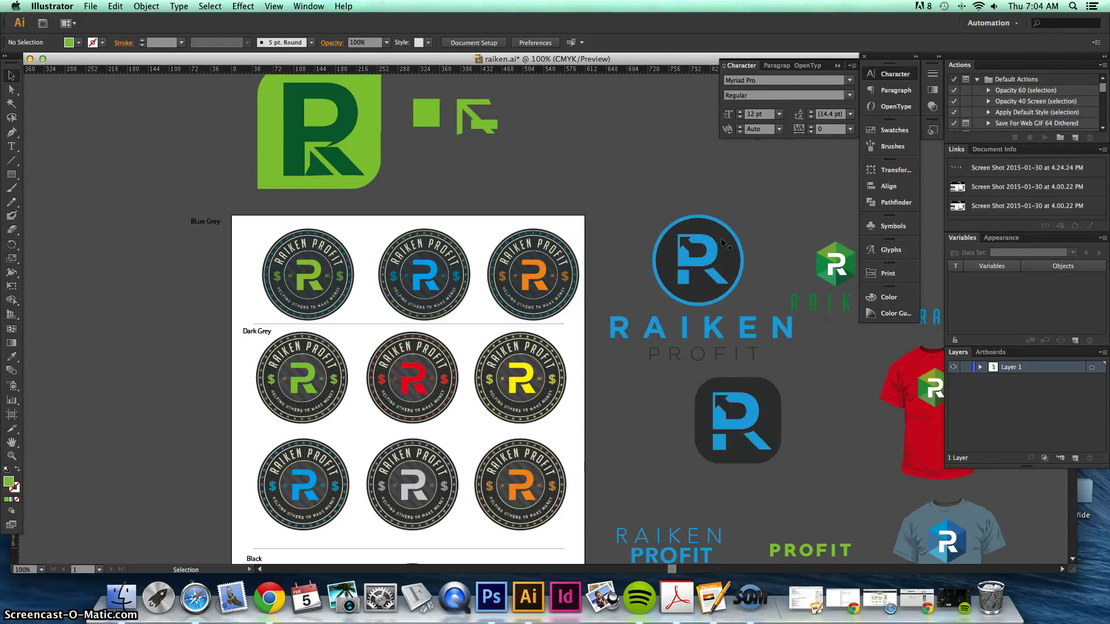
scroll(748, 235, "down", 1)
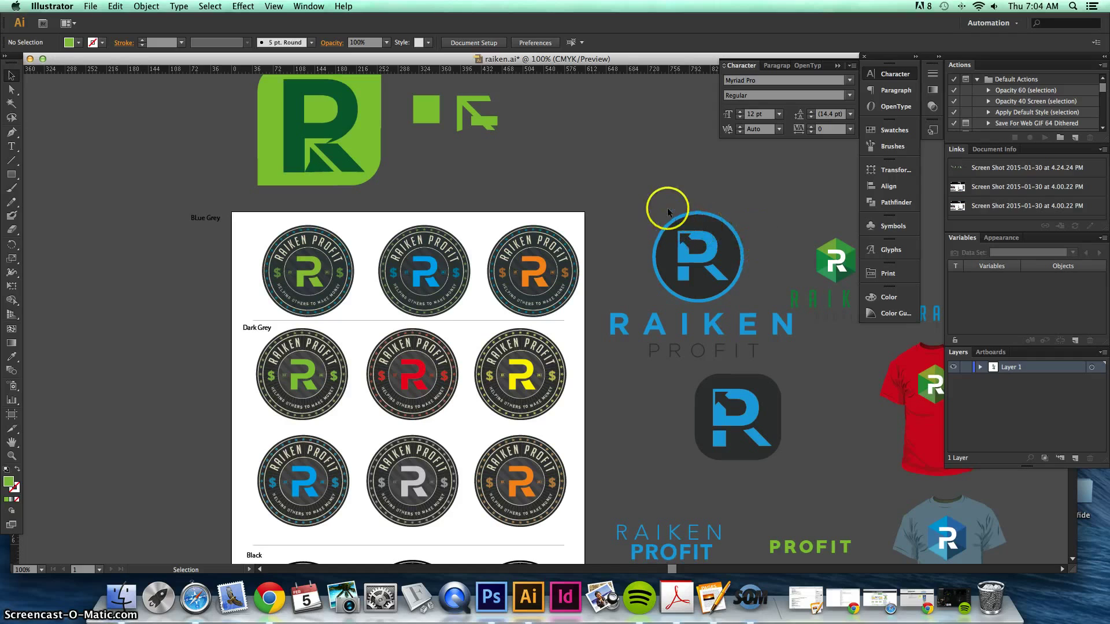
scroll(658, 208, "down", 1)
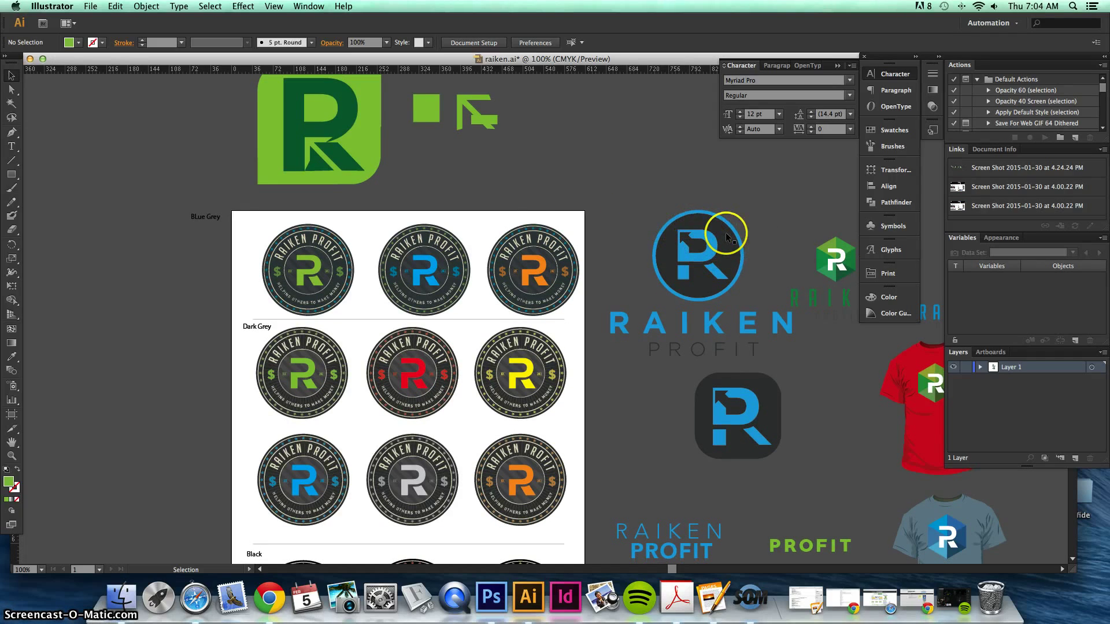
Examine the simplified white R on the rounded green tile and the ribbon-style RAIKEN label above it.
scroll(598, 221, "down", 15)
scroll(571, 288, "down", 5)
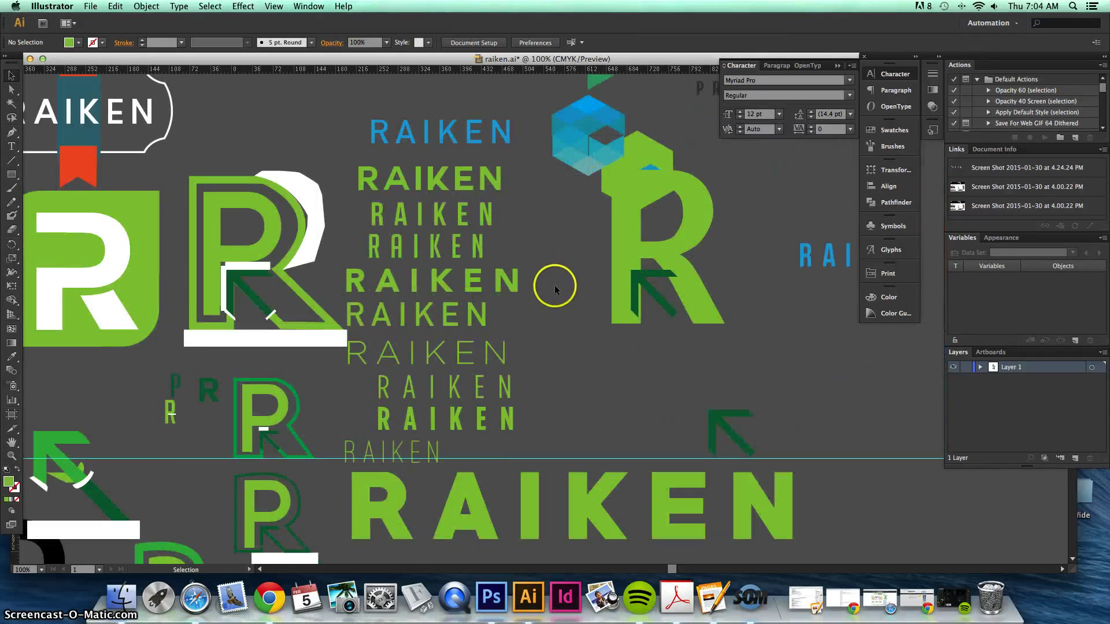
left_click_drag(673, 567, 640, 566)
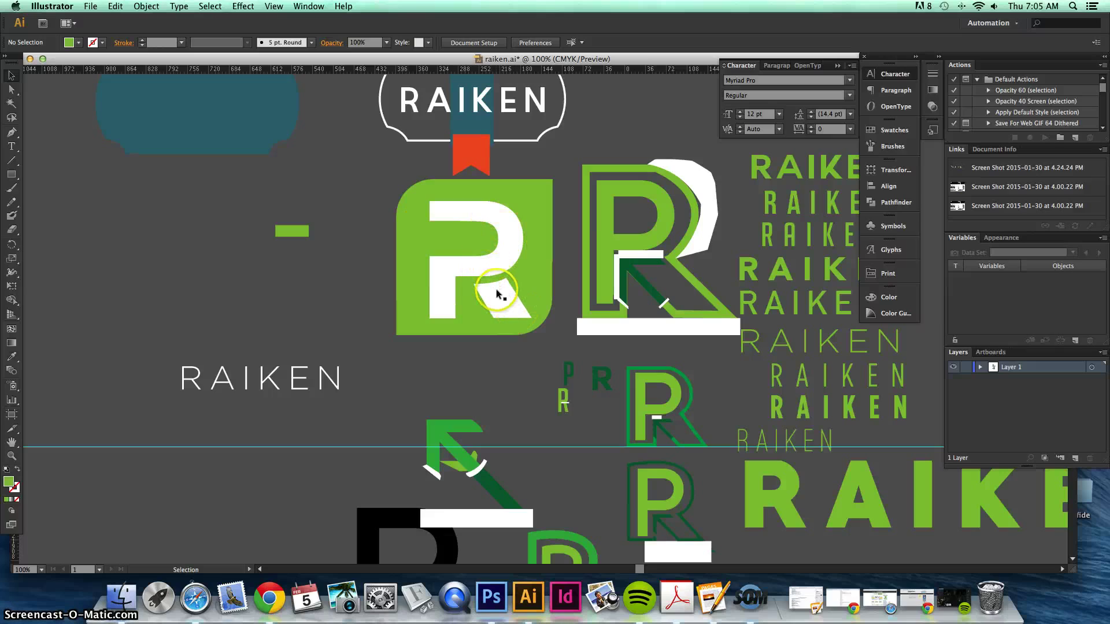
scroll(530, 320, "up", 1)
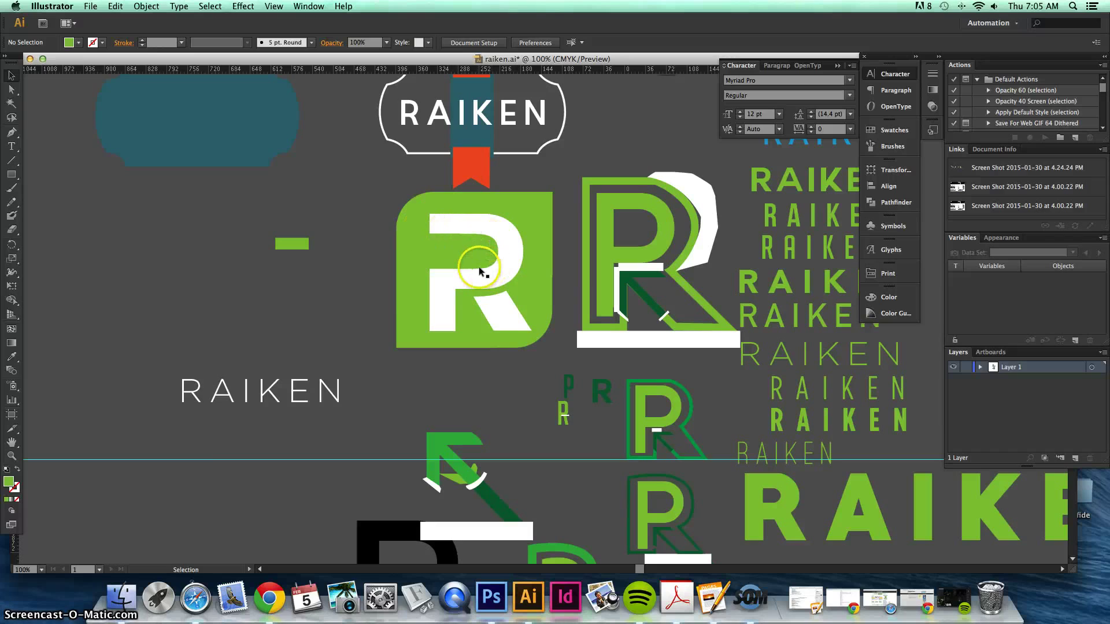
scroll(424, 332, "up", 6)
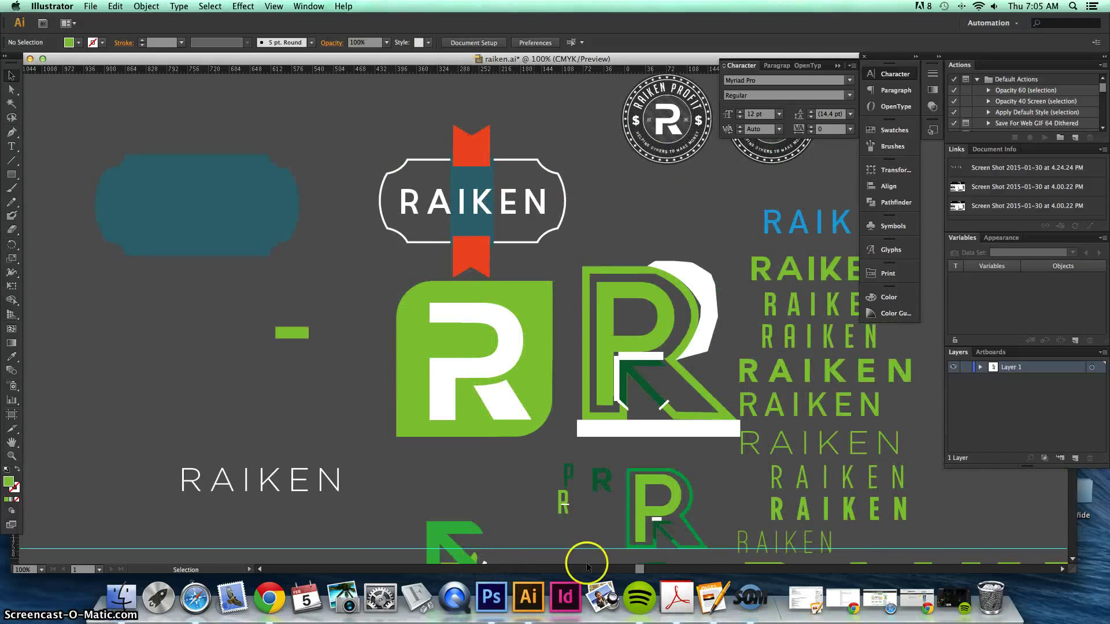
Inspect the large blue faceted hexagon R logo, selecting its individual right-hand facets.
left_click_drag(640, 569, 715, 560)
scroll(587, 416, "up", 15)
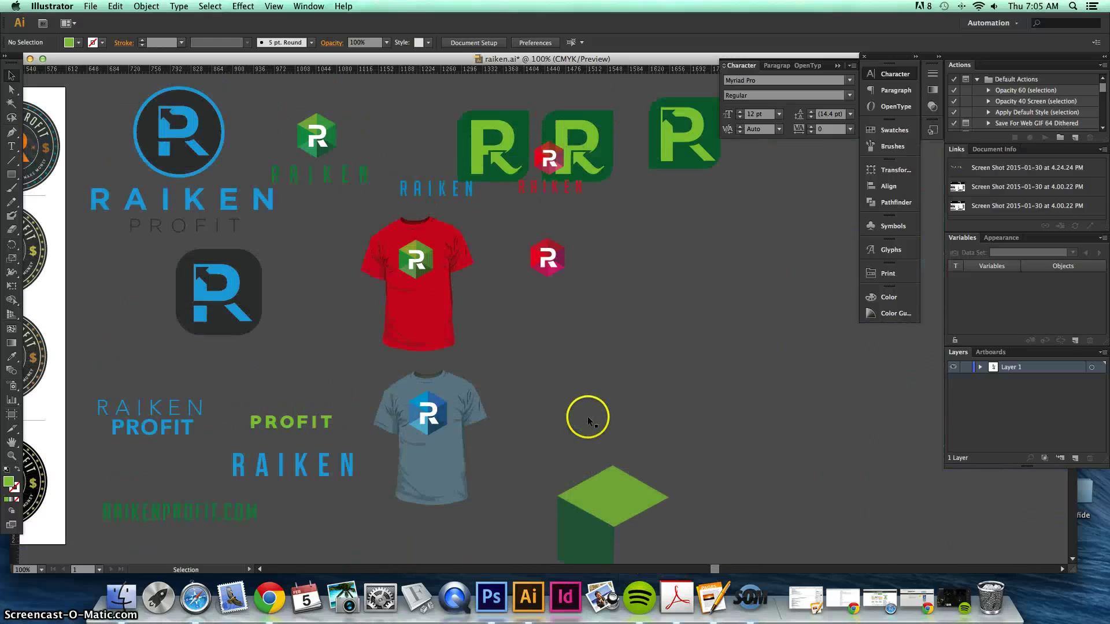
scroll(588, 416, "up", 1)
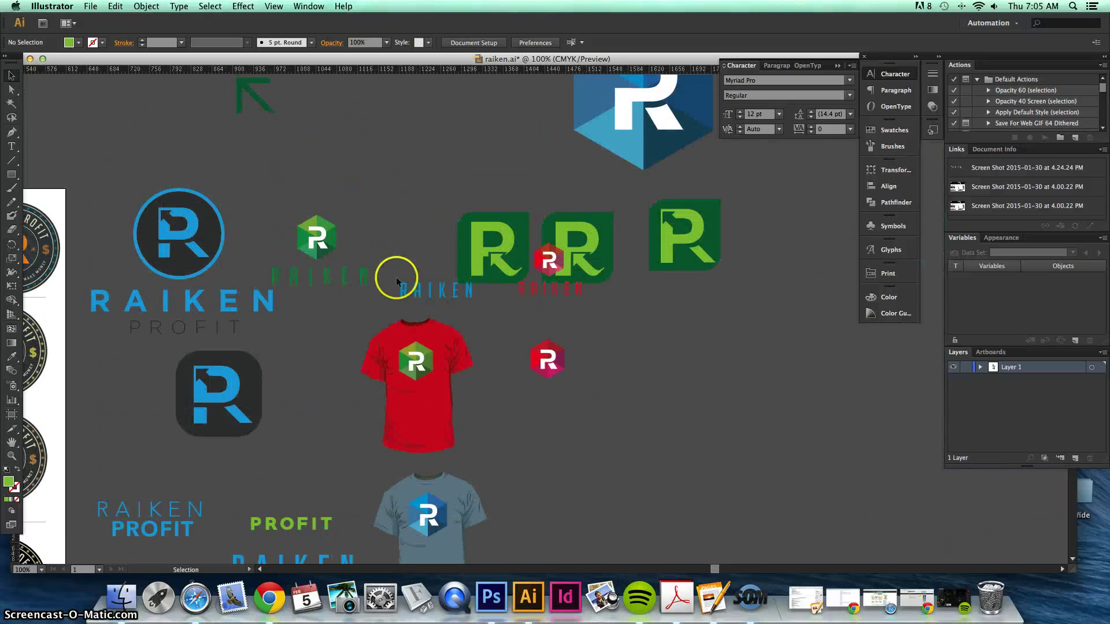
left_click(704, 203)
scroll(680, 301, "up", 5)
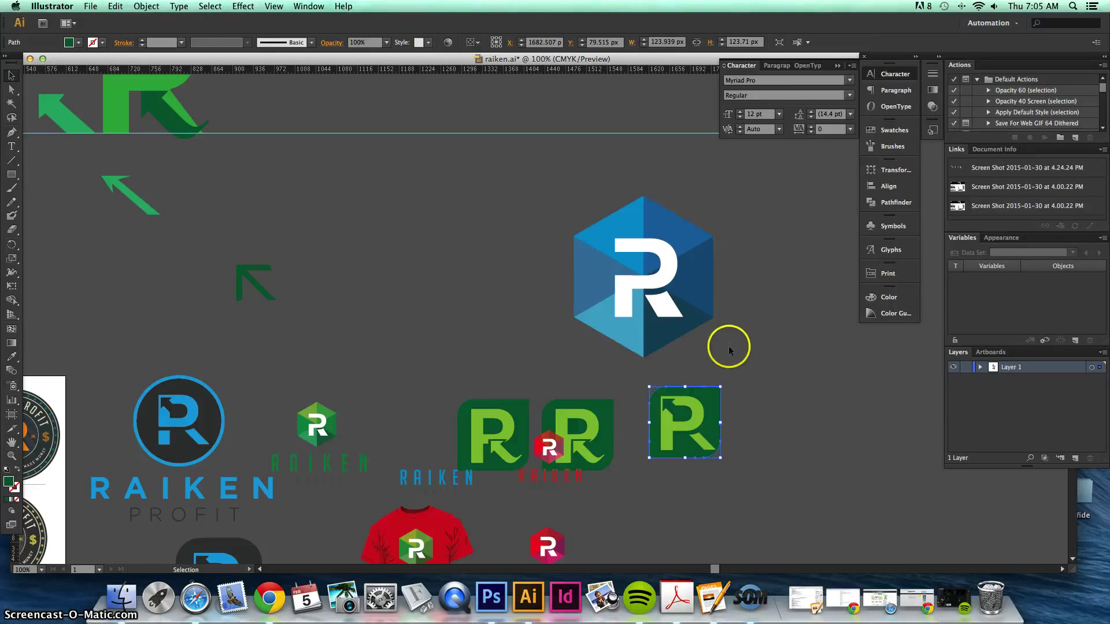
left_click(696, 328)
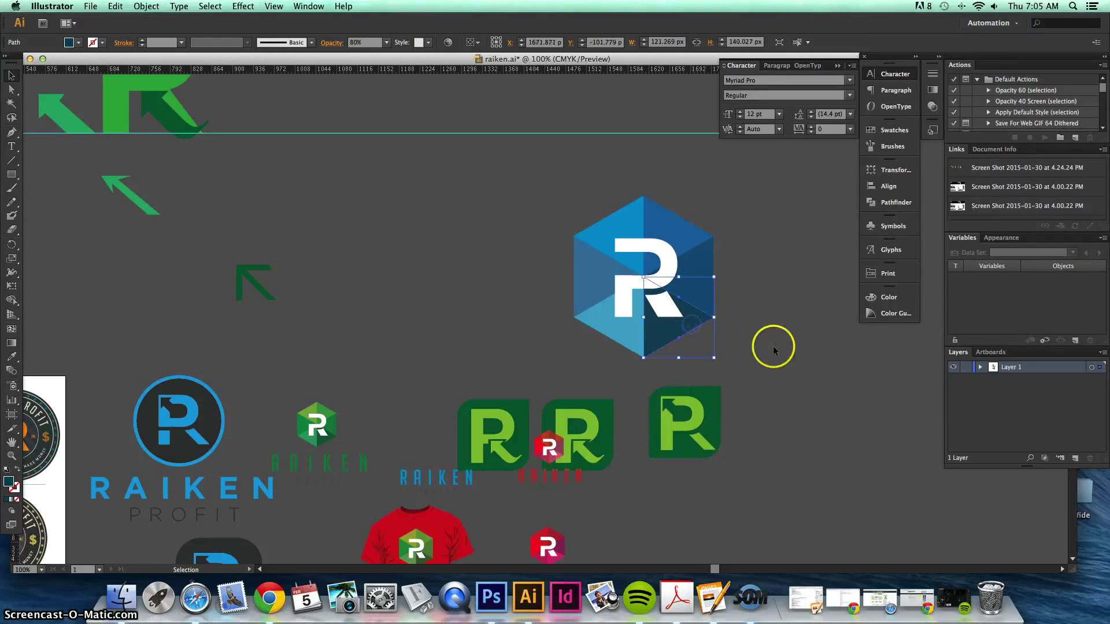
left_click(694, 313)
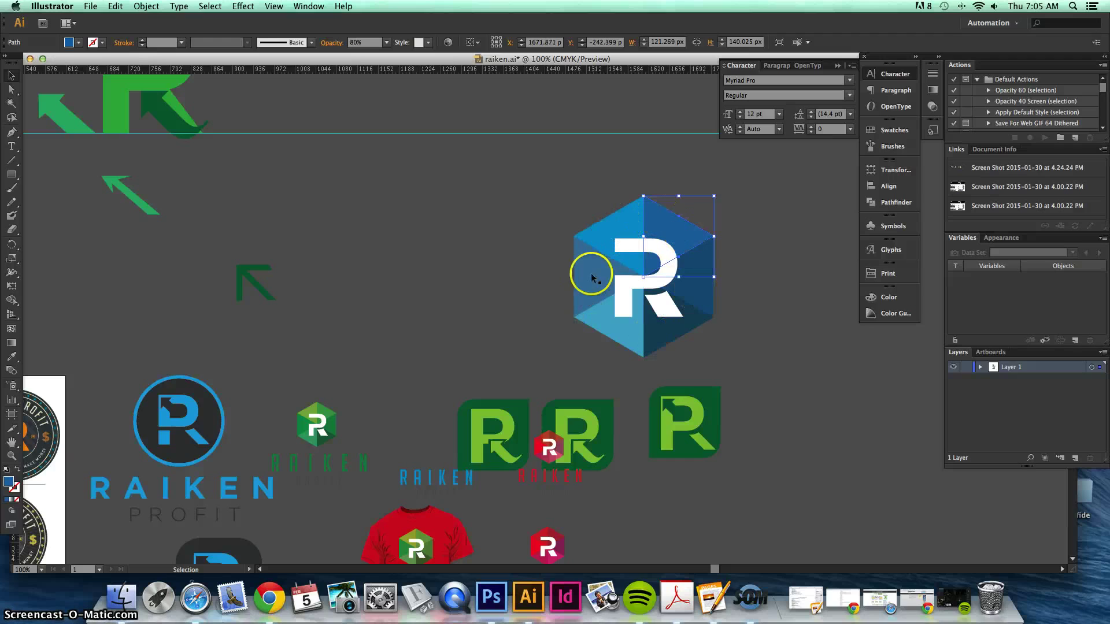
Examine the hexagon R logo on the red and grey-blue T-shirt mockups, then clear the selection.
scroll(596, 293, "down", 5)
scroll(593, 286, "down", 4)
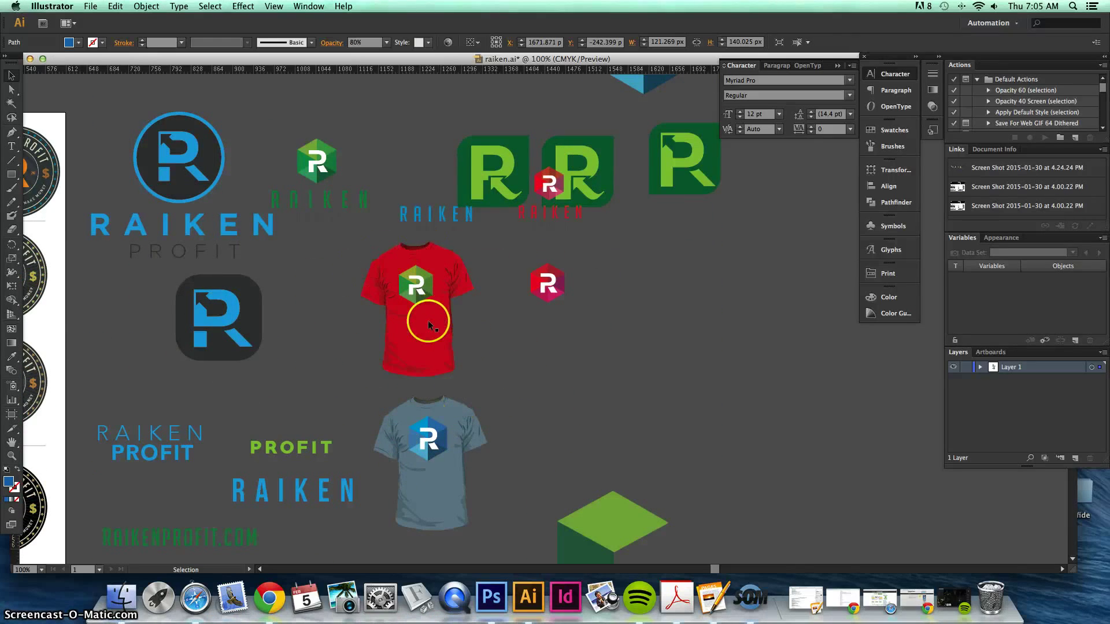
scroll(399, 279, "down", 1)
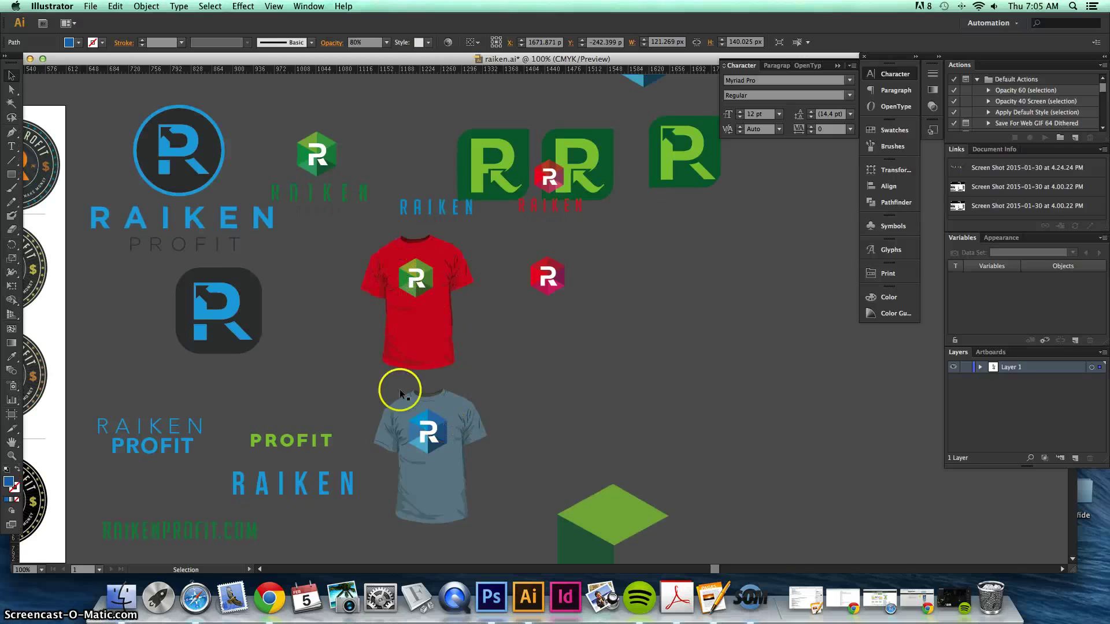
left_click(417, 280)
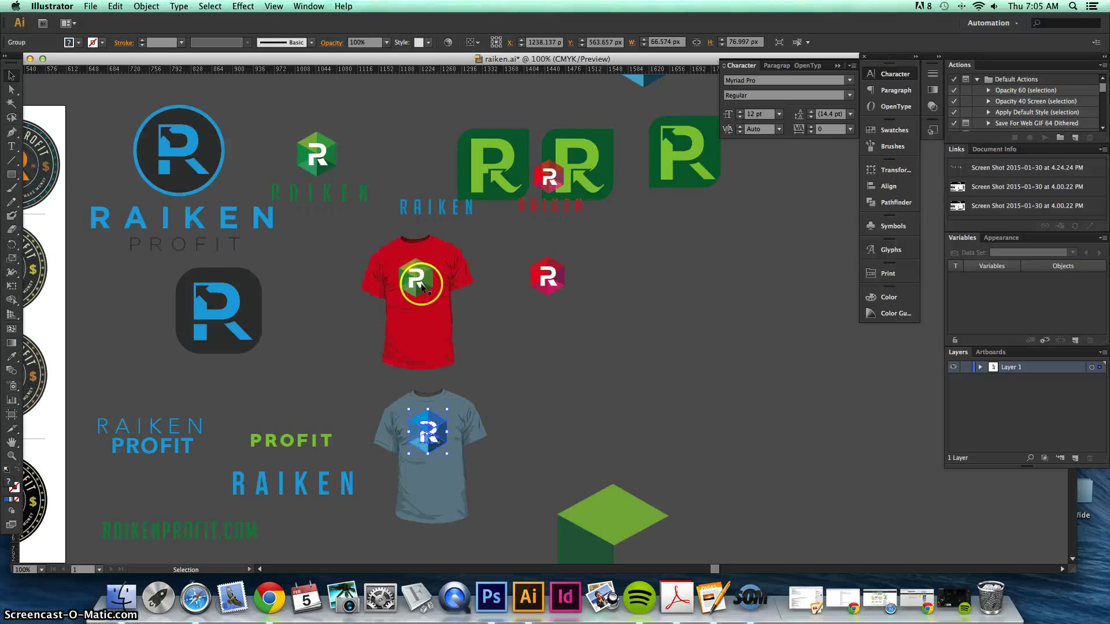
left_click_drag(535, 324, 658, 349)
Inspect the teal RAIKEN PROFIT round badge at 66.67% zoom, selecting its background circle, thick white inner ring and curved tagline text.
scroll(657, 350, "down", 10)
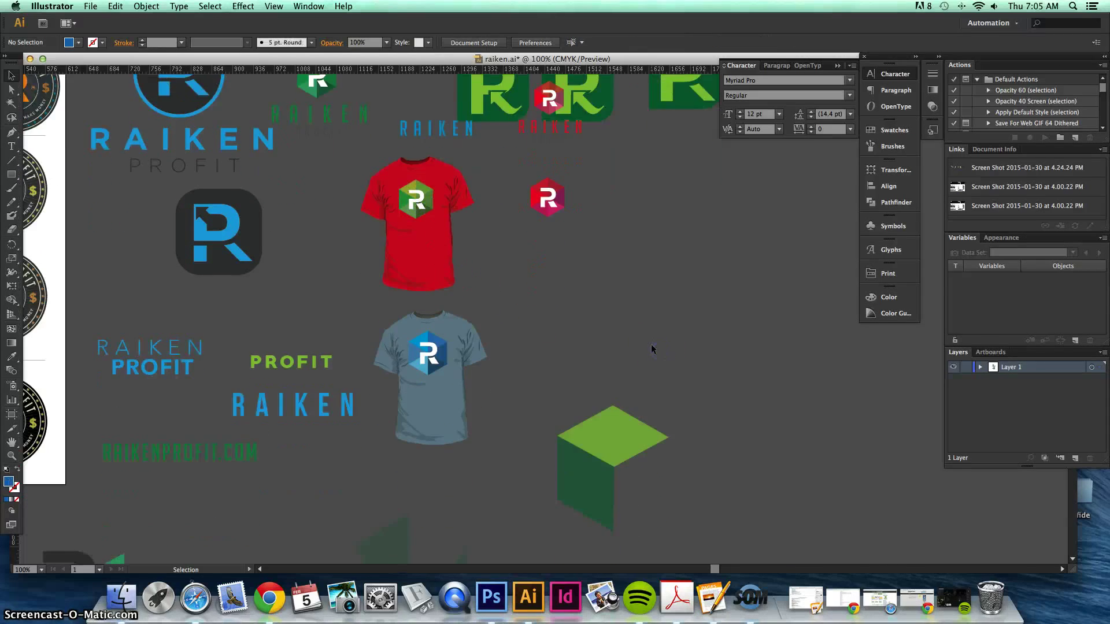
scroll(656, 350, "down", 7)
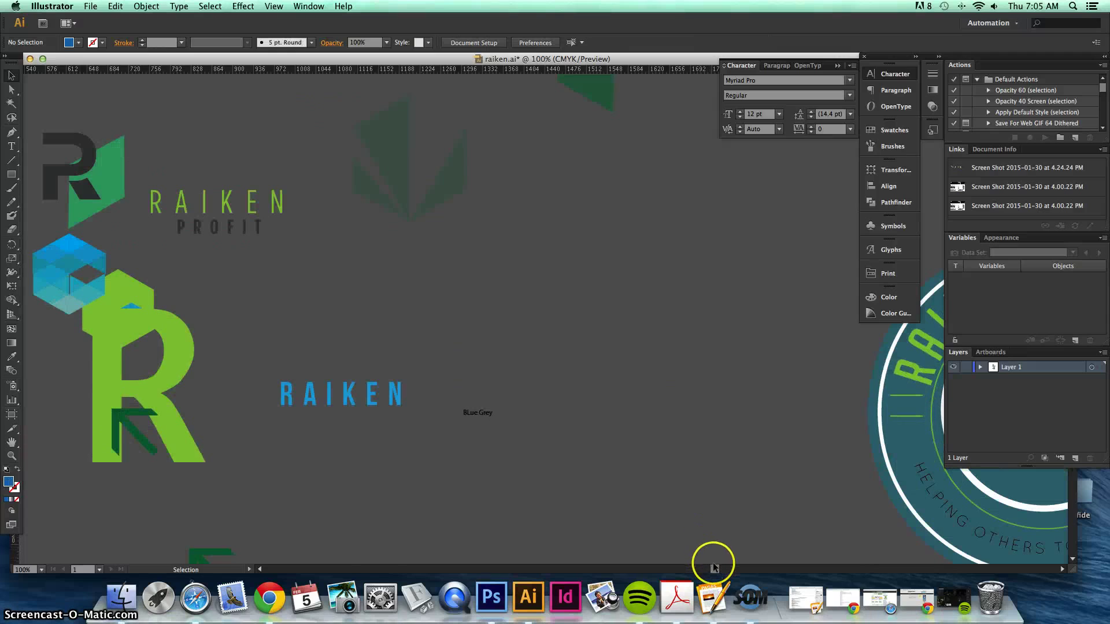
scroll(715, 563, "right", 20)
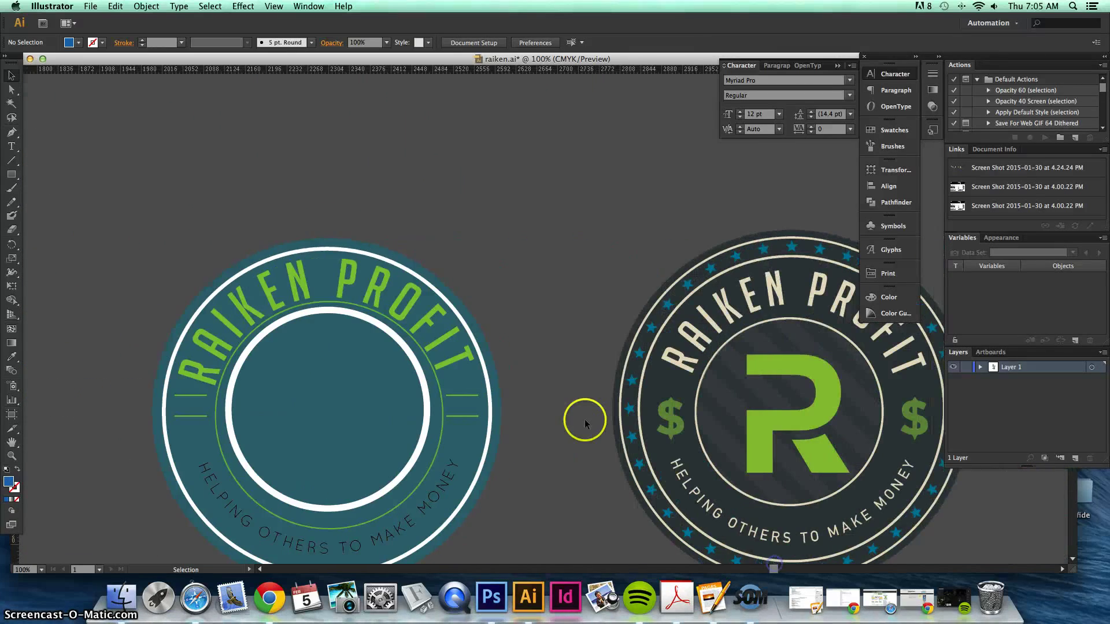
key("super+minus")
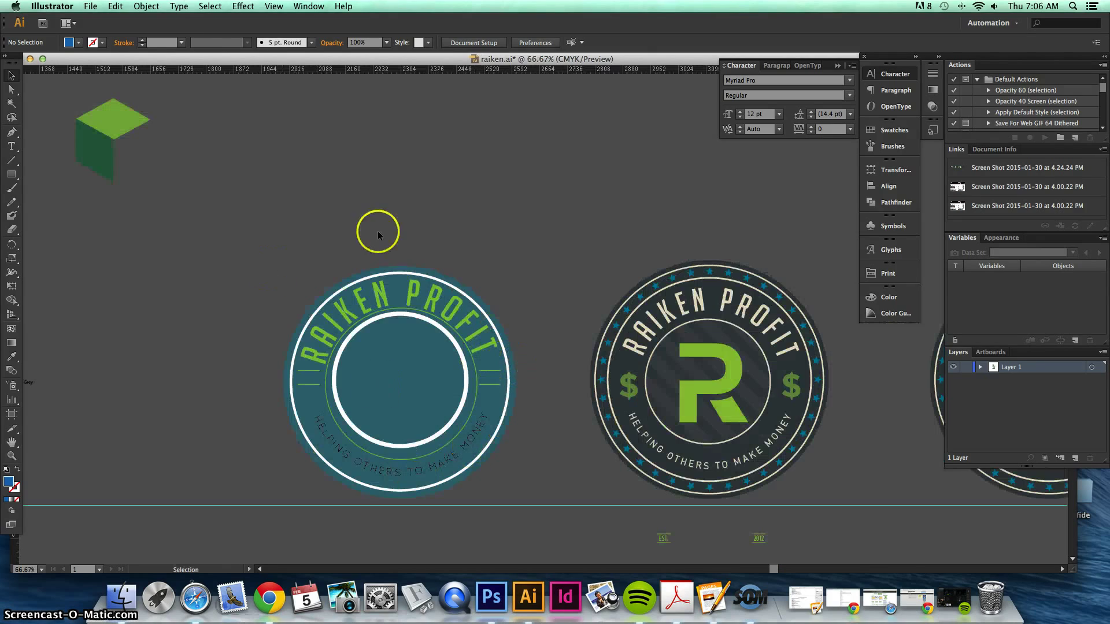
left_click(514, 400)
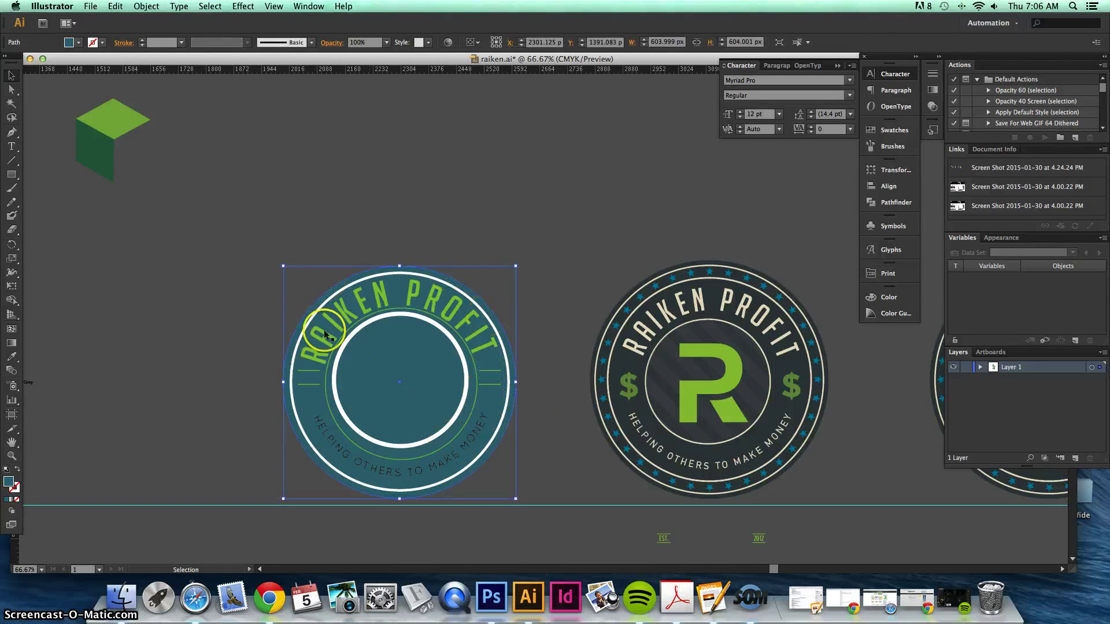
left_click(342, 347)
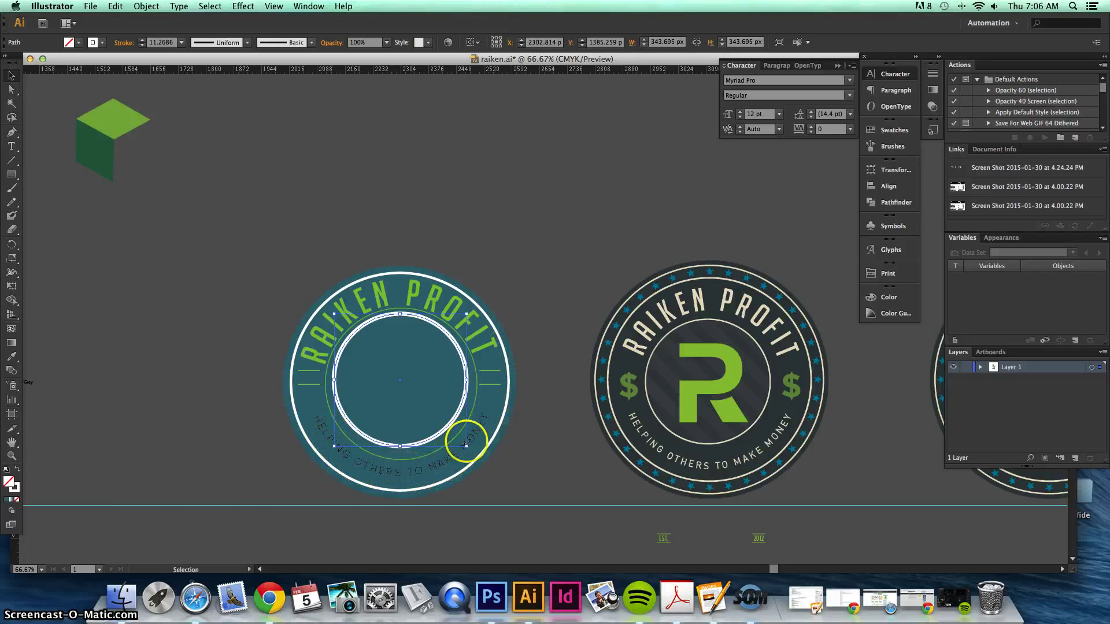
left_click(479, 429)
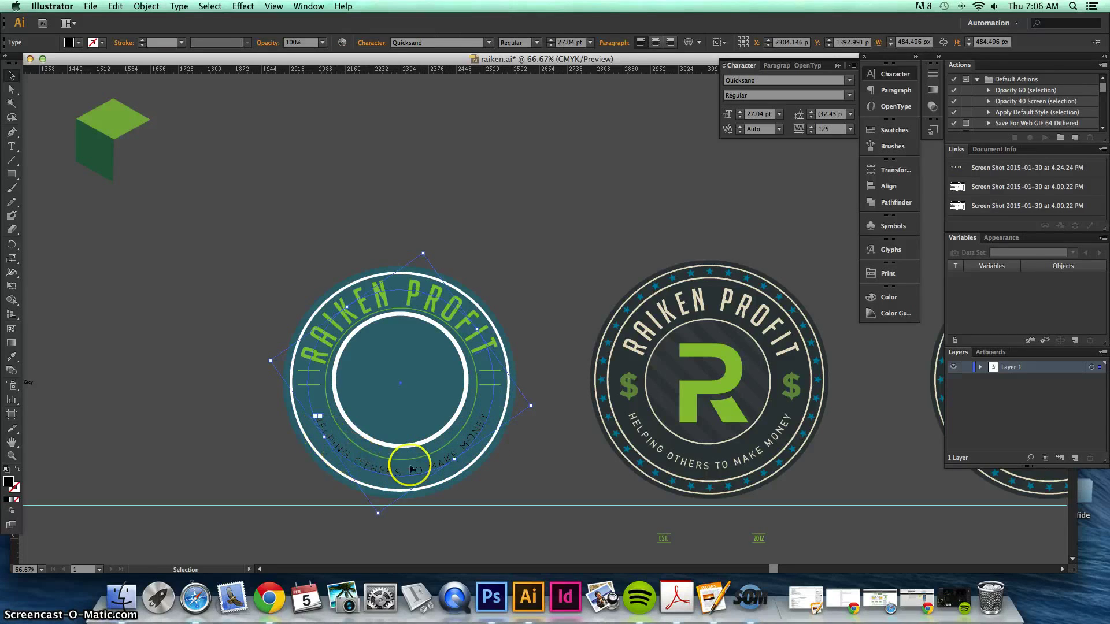
Examine the YouTube channel page mockup and the small RAIKEN PROFIT banner logos beside it.
scroll(473, 403, "down", 5)
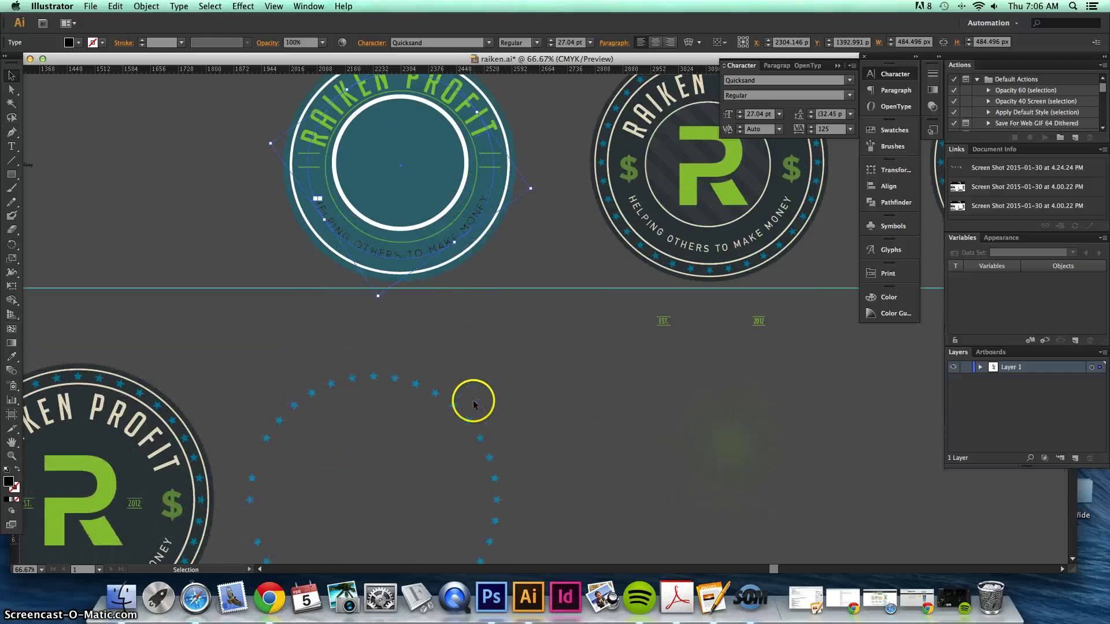
scroll(473, 403, "down", 15)
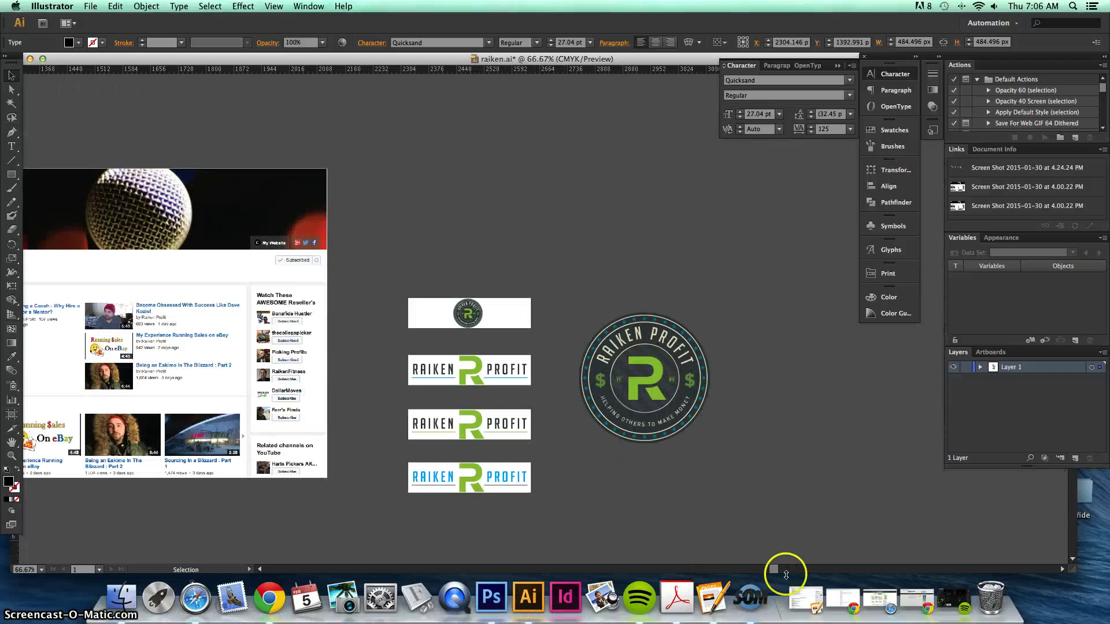
left_click_drag(786, 575, 743, 575)
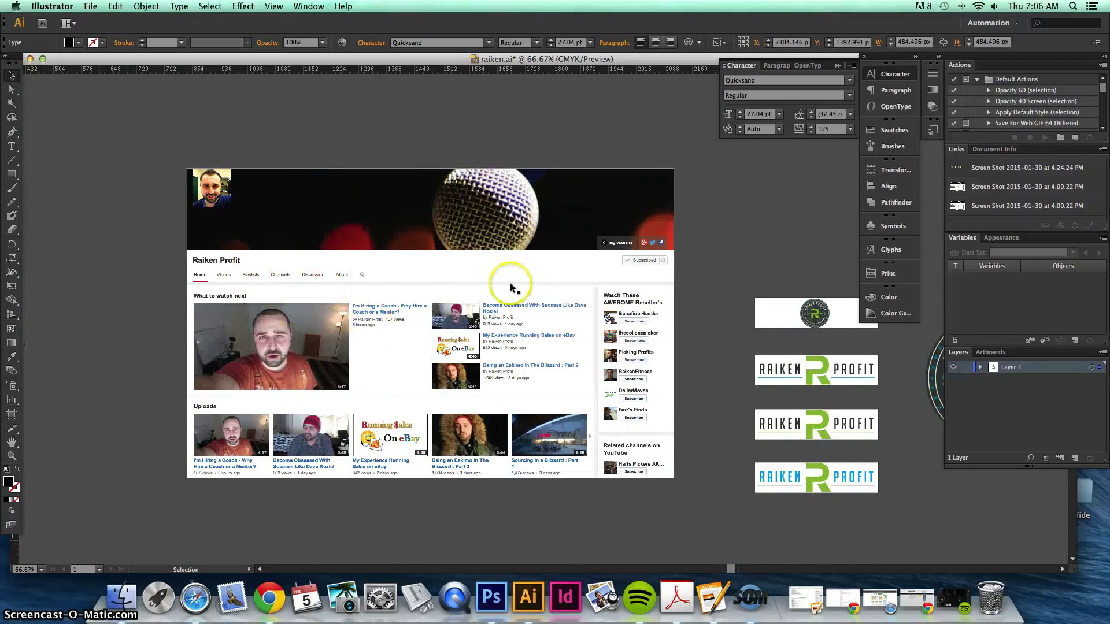
scroll(516, 342, "up", 2)
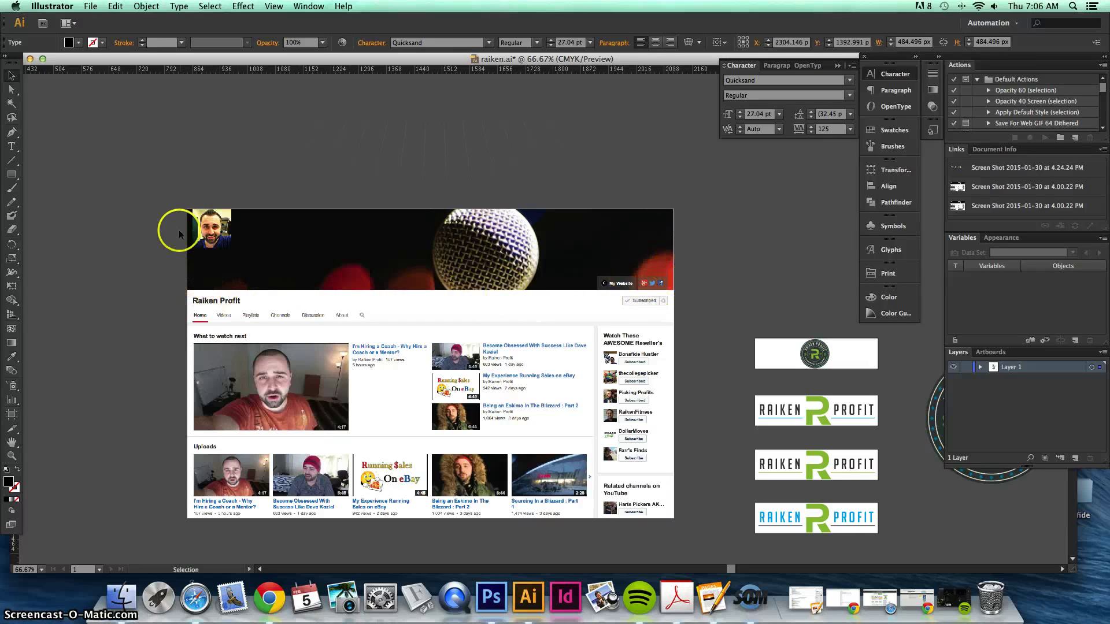
scroll(620, 287, "up", 1)
scroll(620, 287, "up", 15)
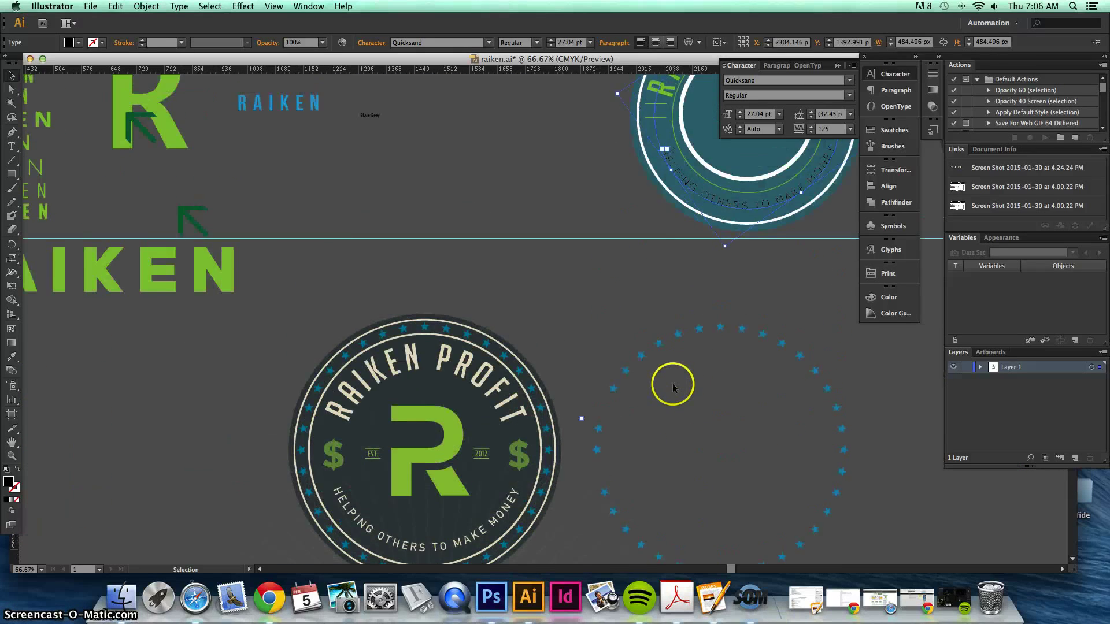
Pull the blue star ring out of the middle dark badge to its right and clear the selection.
left_click_drag(729, 566, 795, 558)
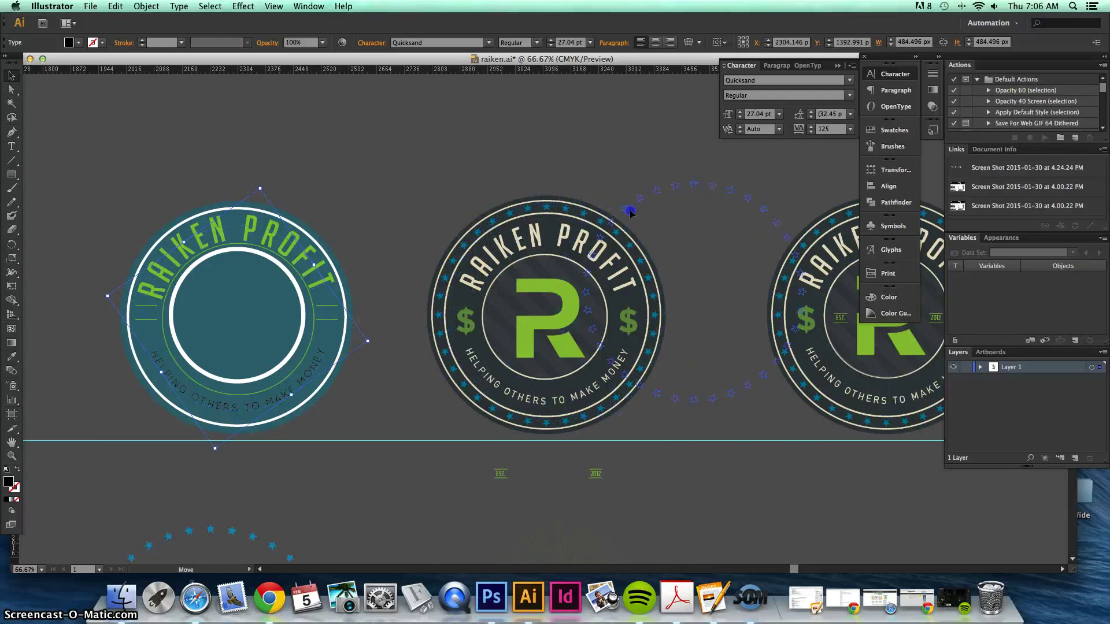
left_click(682, 224)
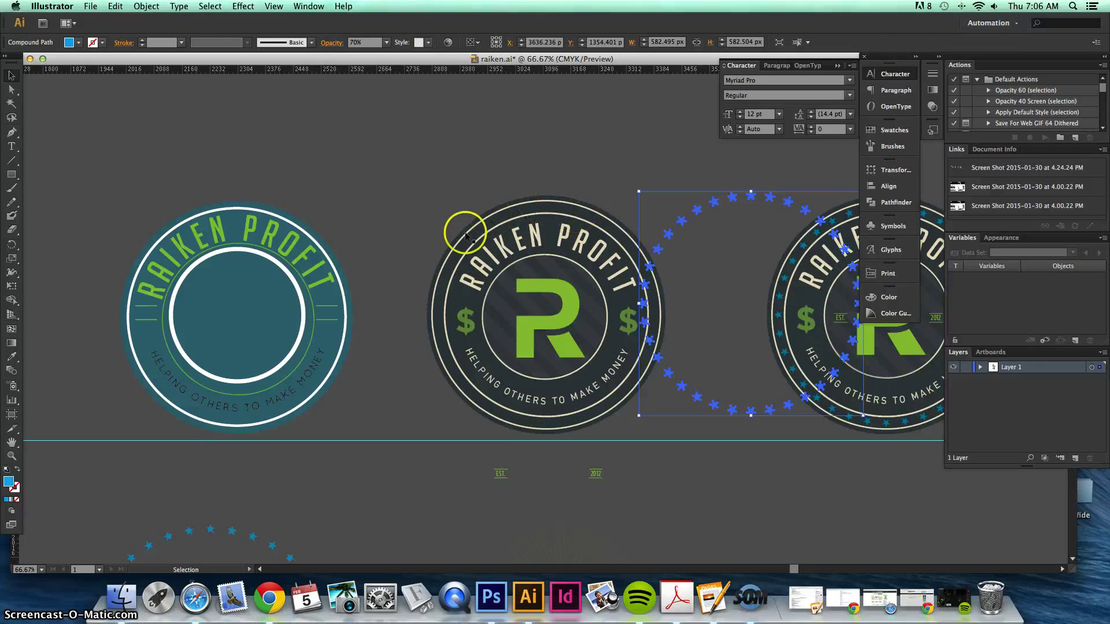
left_click(652, 161)
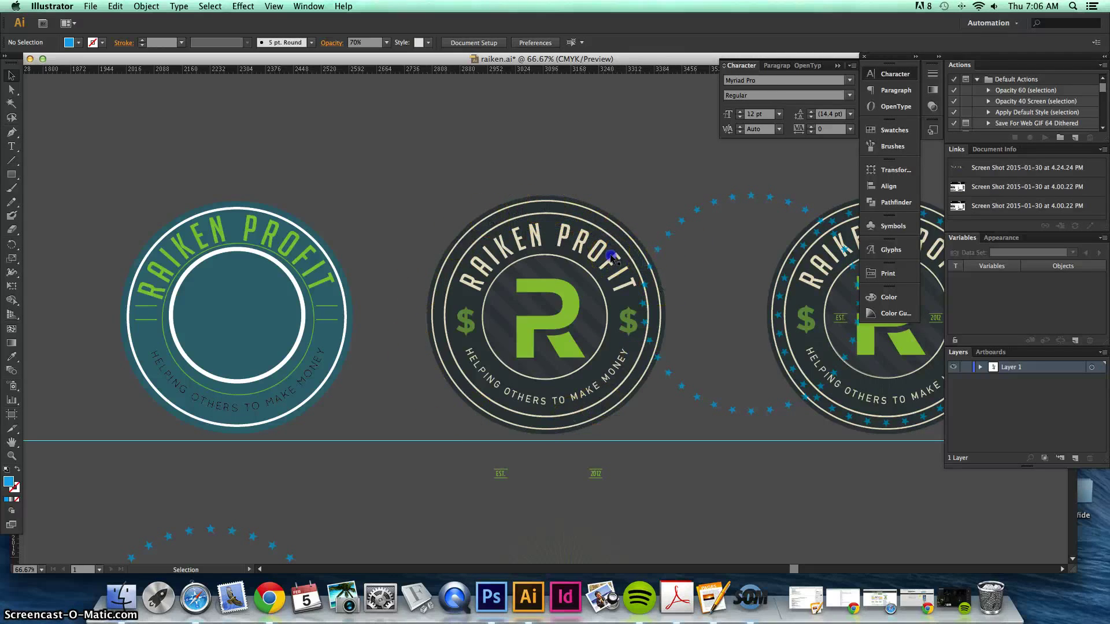
Move the curved RAIKEN PROFIT title above the middle dark badge, its tagline below it, and the green R to its upper left.
left_click_drag(612, 257, 612, 129)
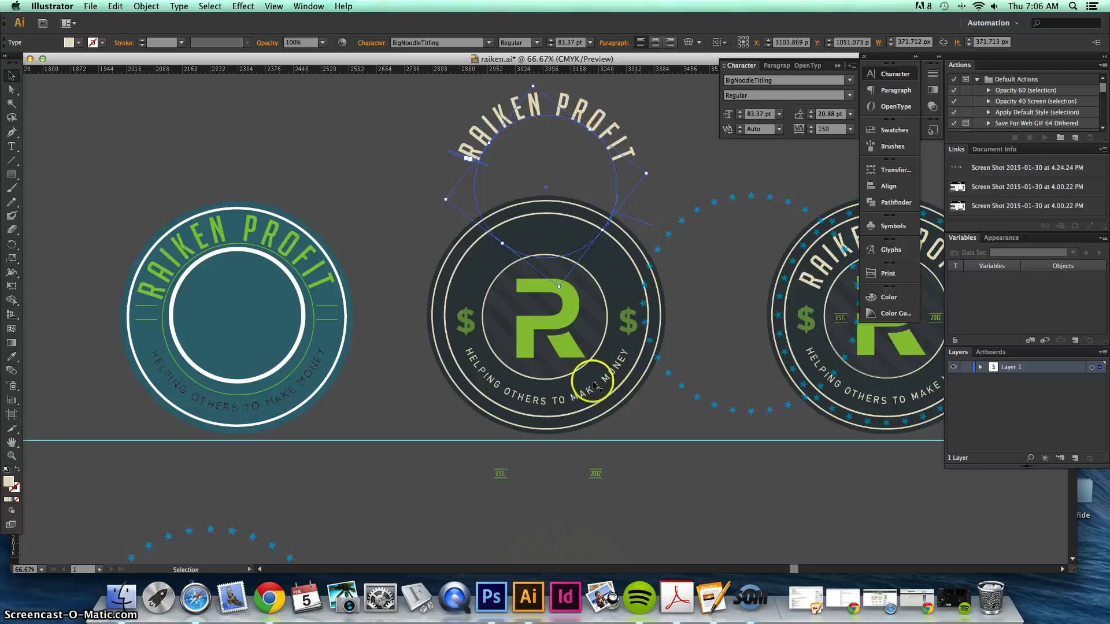
left_click_drag(590, 386, 592, 489)
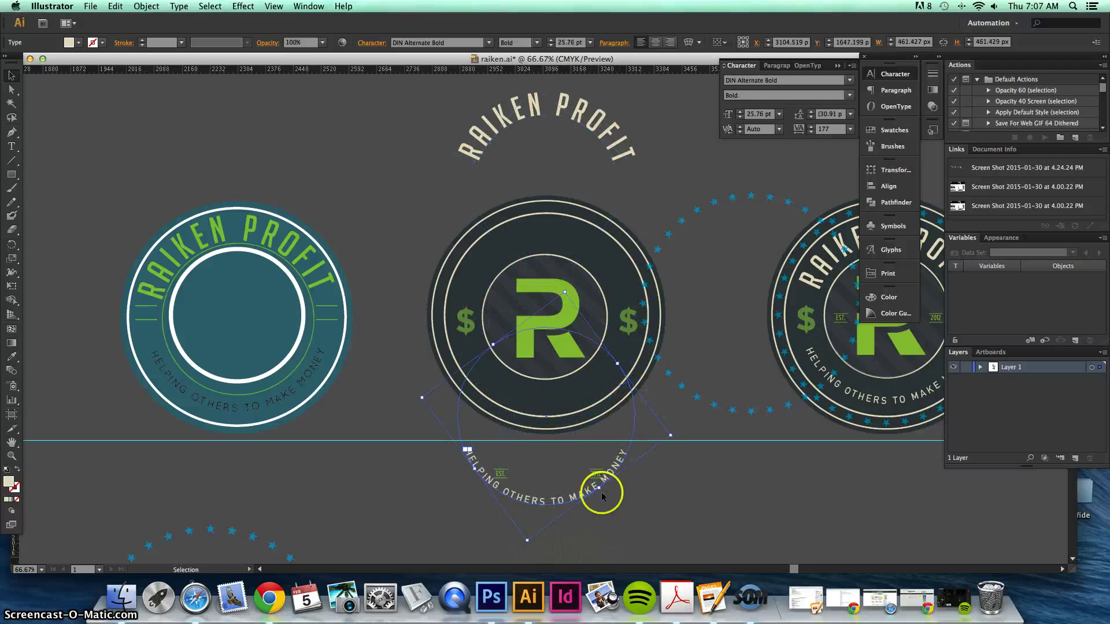
left_click(552, 291)
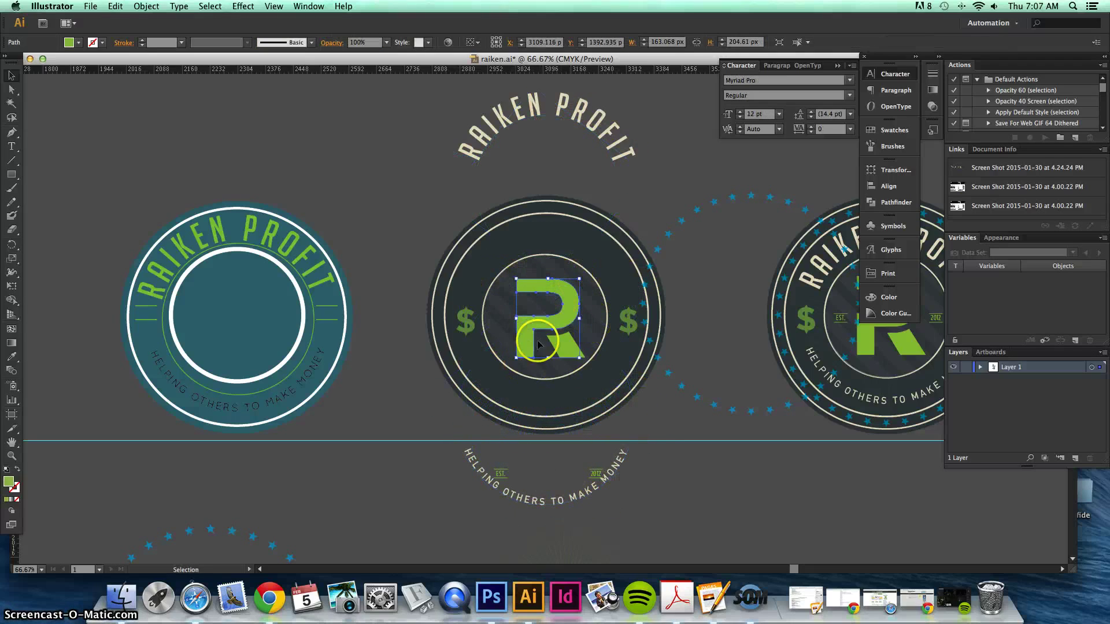
left_click_drag(568, 323, 400, 181)
Move the diagonally striped circle out of the middle dark badge to its lower right, and select the badge's dollar signs.
left_click(576, 356)
left_click(558, 218)
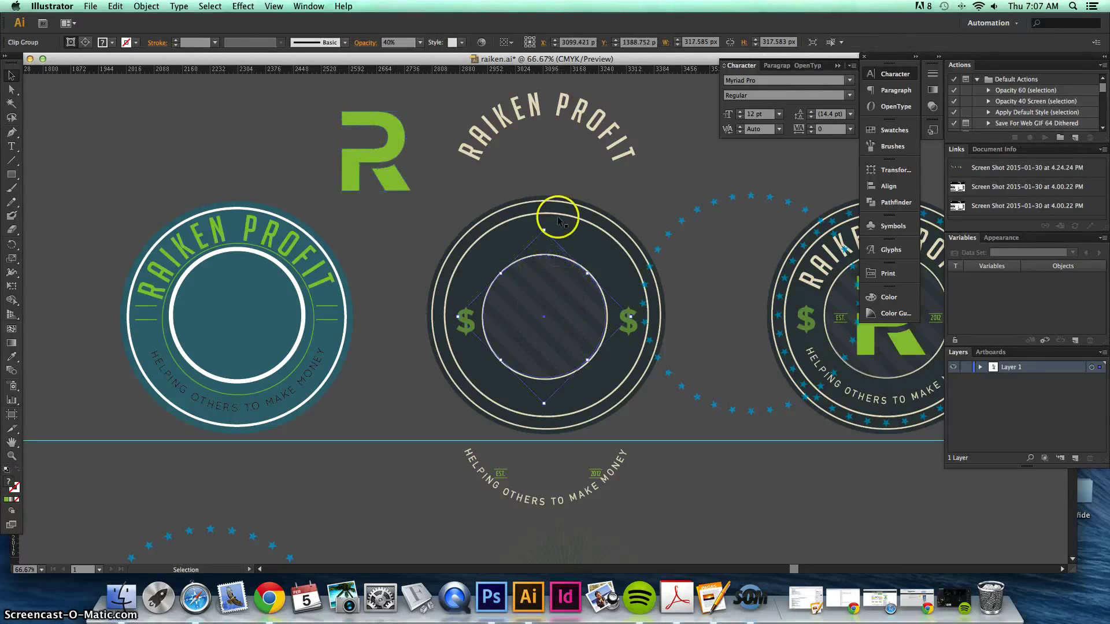
left_click(680, 436)
left_click_drag(567, 309, 680, 394)
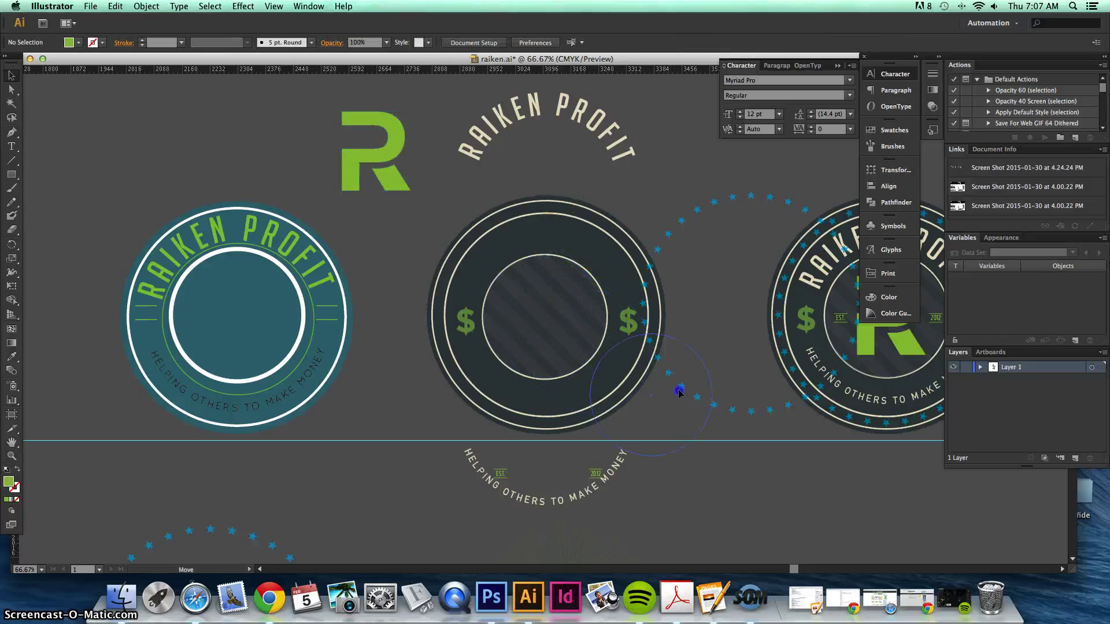
left_click_drag(758, 483, 758, 482)
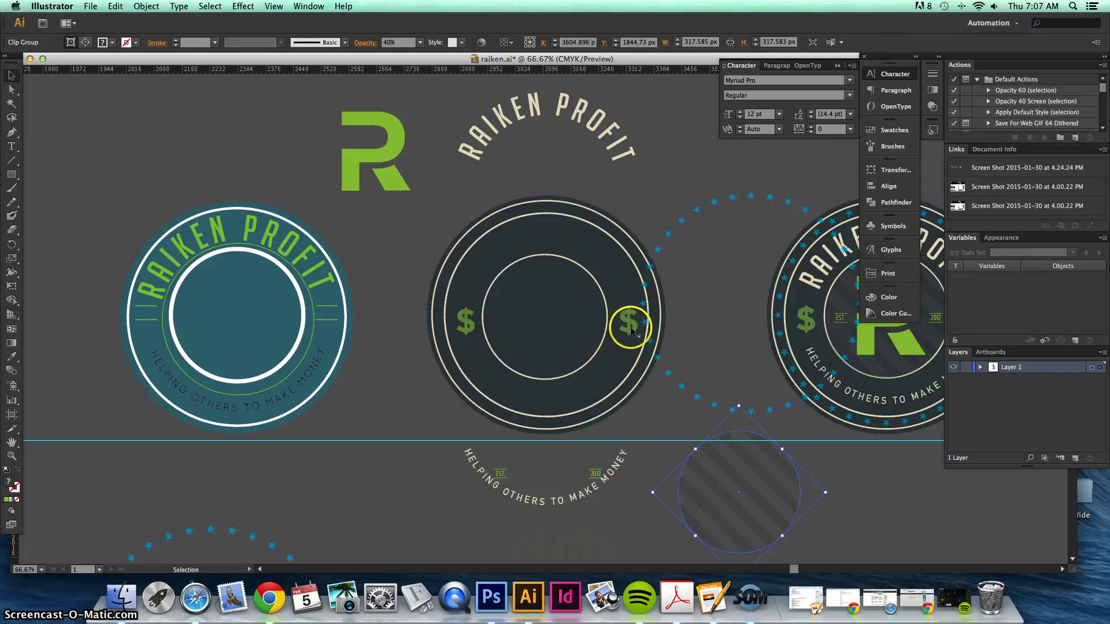
left_click(465, 329)
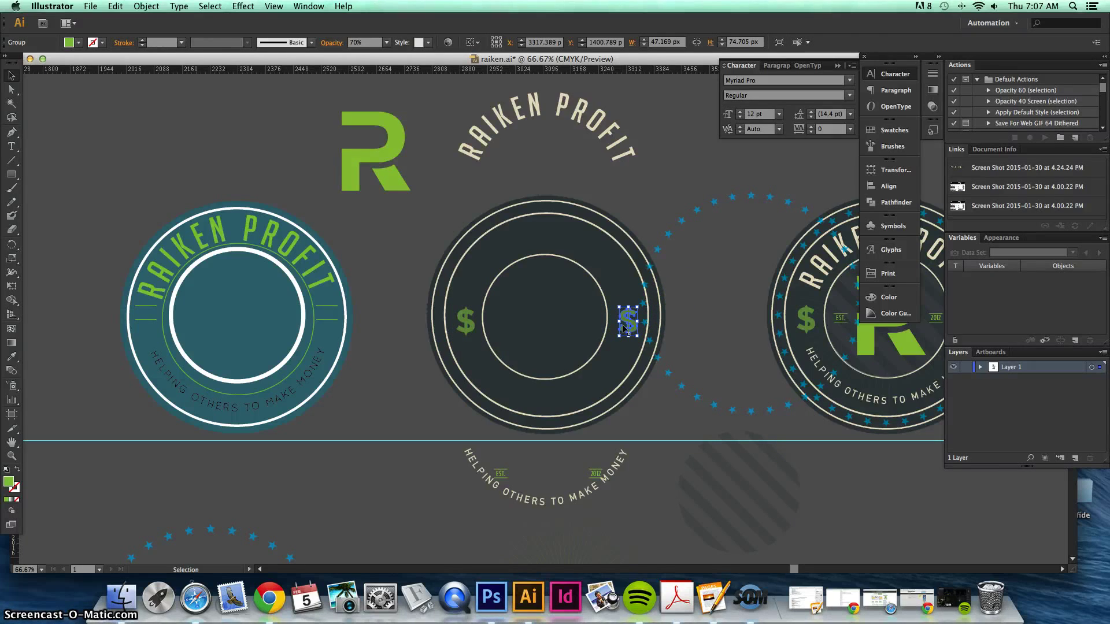
Inspect the faint radial ray pattern below the badges and the finished dark badge with EST. 2012 beside the R.
scroll(484, 252, "down", 5)
left_click(503, 451)
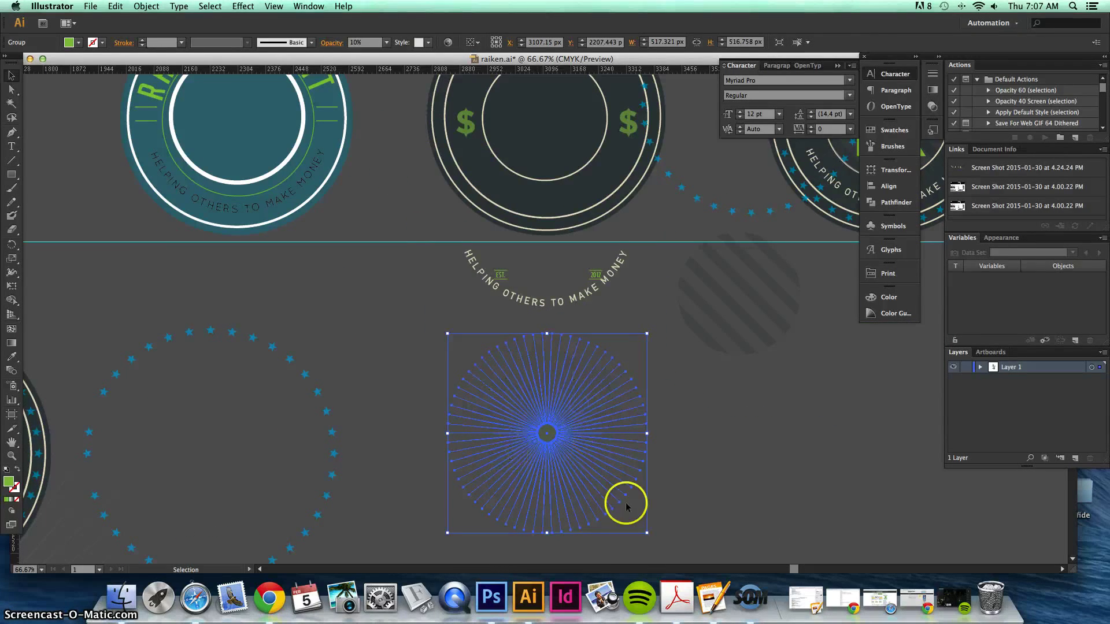
left_click(697, 442)
scroll(702, 443, "up", 5)
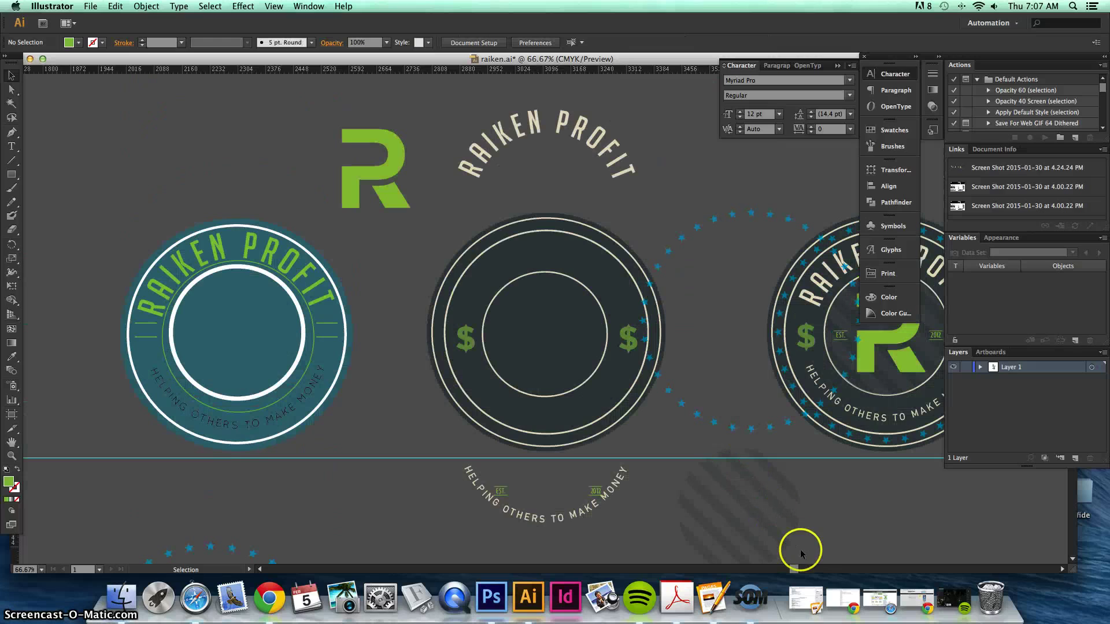
left_click_drag(800, 569, 835, 569)
left_click(486, 219)
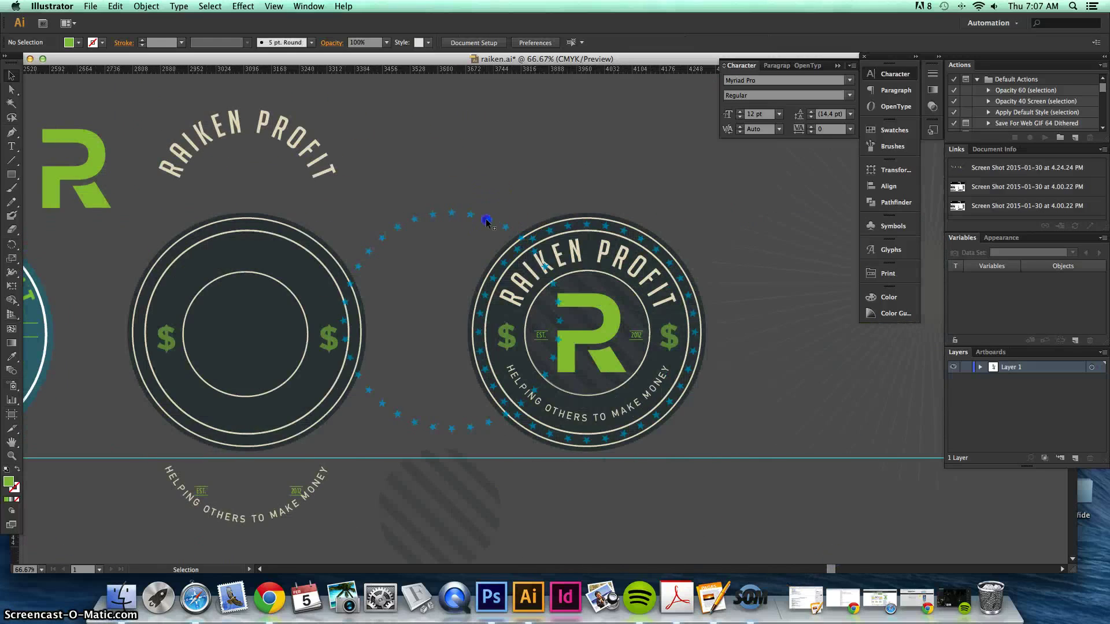
left_click(556, 214)
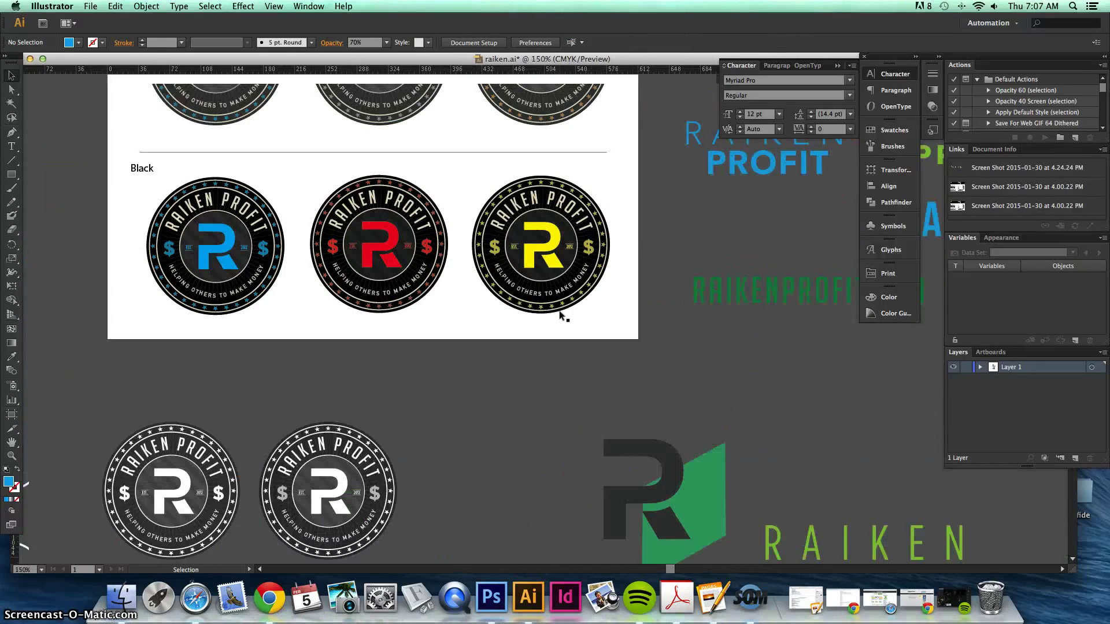
Review the Black, Dark Grey and Blue Grey badge color variants at 150% zoom, selecting the first Blue Grey badge's star ring.
scroll(547, 309, "up", 3)
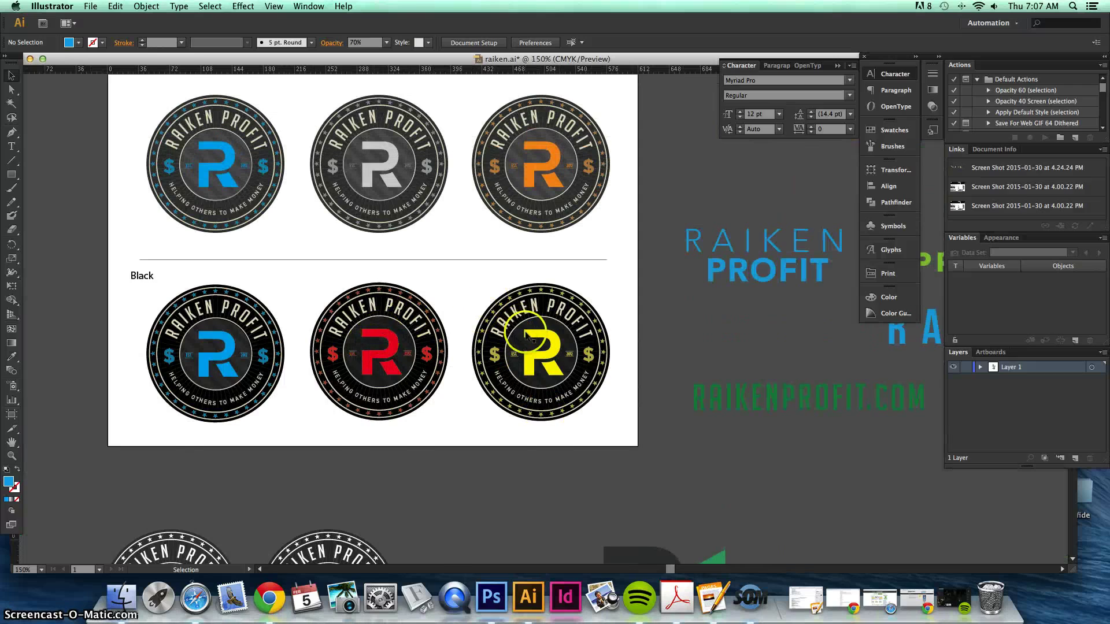
scroll(541, 206, "up", 6)
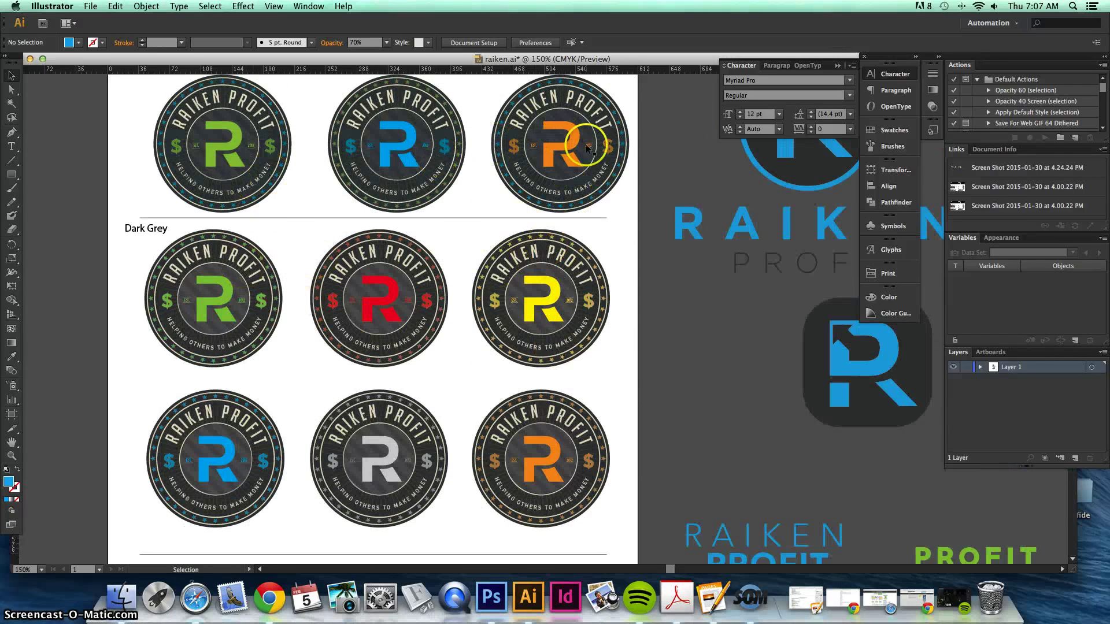
scroll(587, 272, "up", 1)
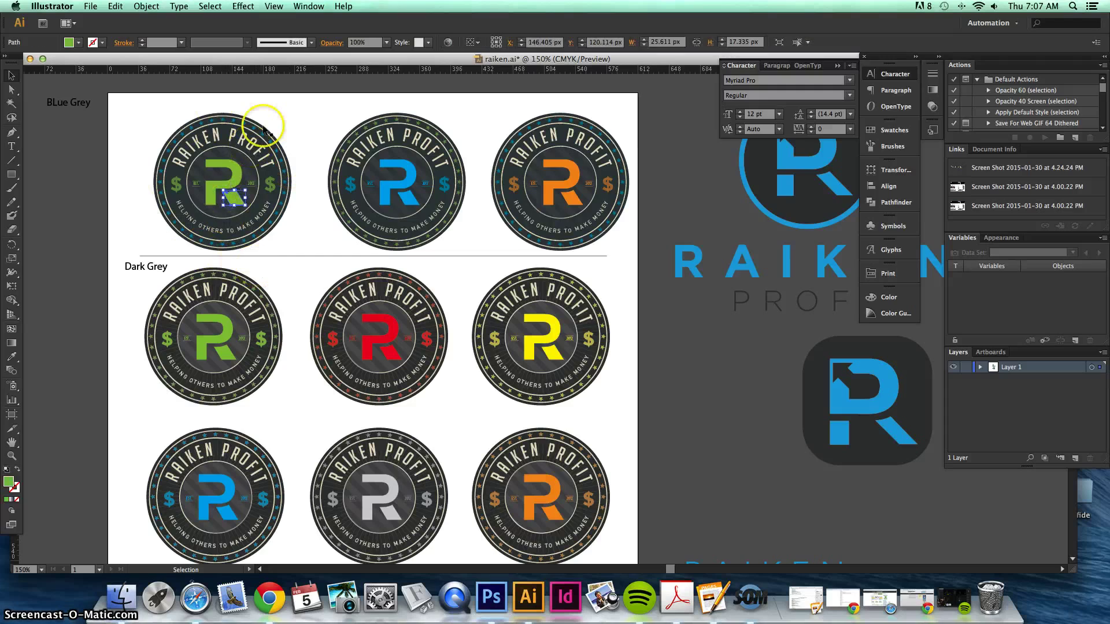
left_click(272, 144)
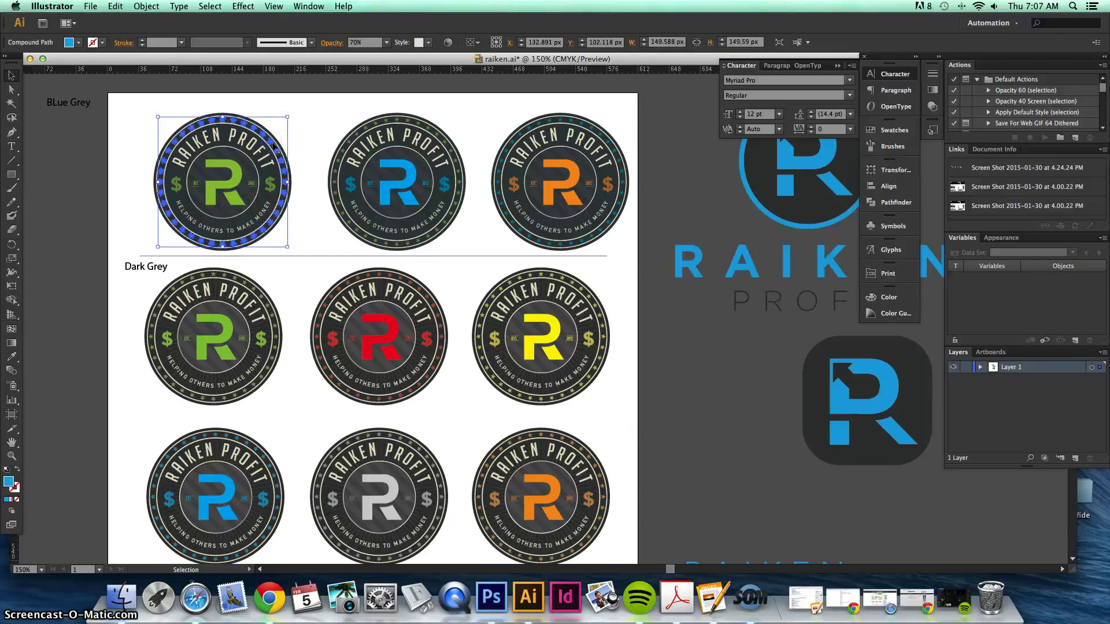
left_click(655, 325)
scroll(692, 397, "up", 1)
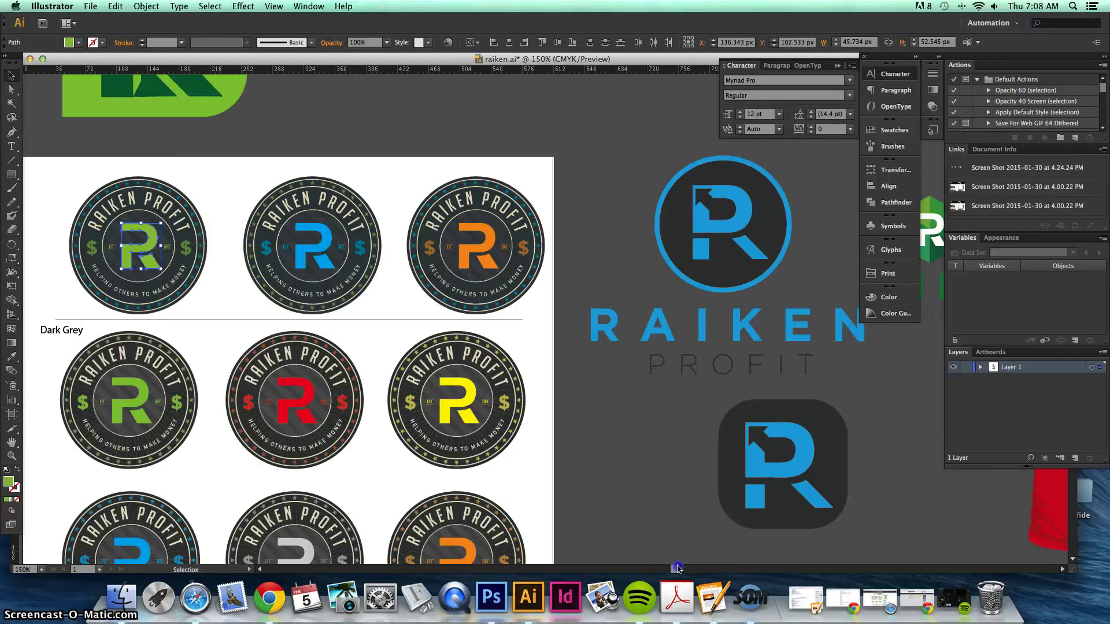
Examine the isolated light and dark green cube faces beside the T-shirt mockups, then clear the selection.
scroll(677, 570, "right", 10)
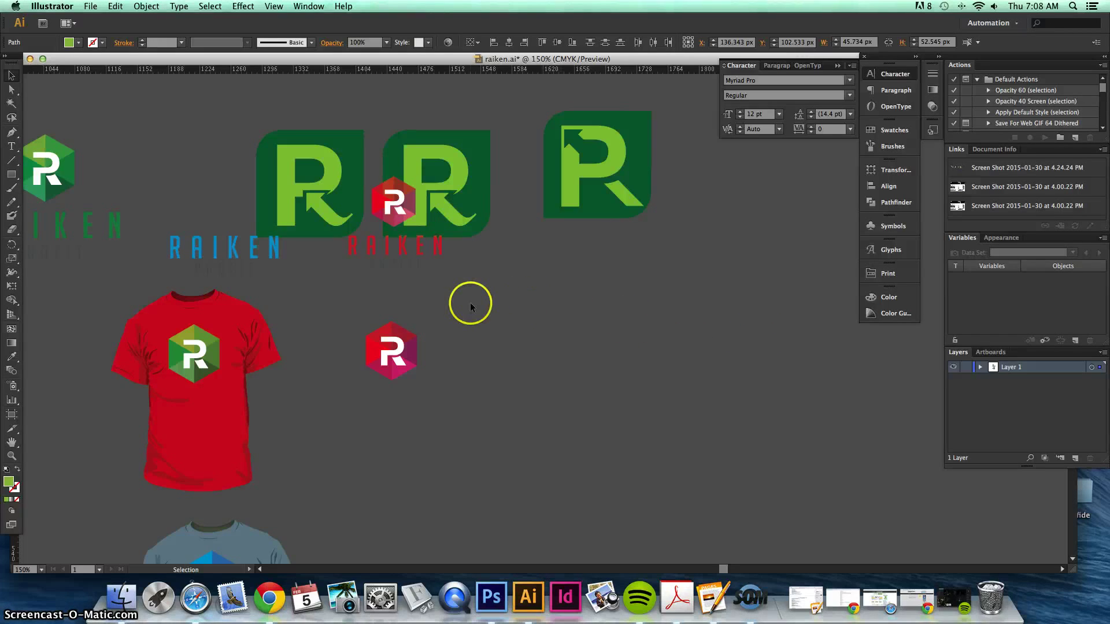
scroll(471, 309, "down", 10)
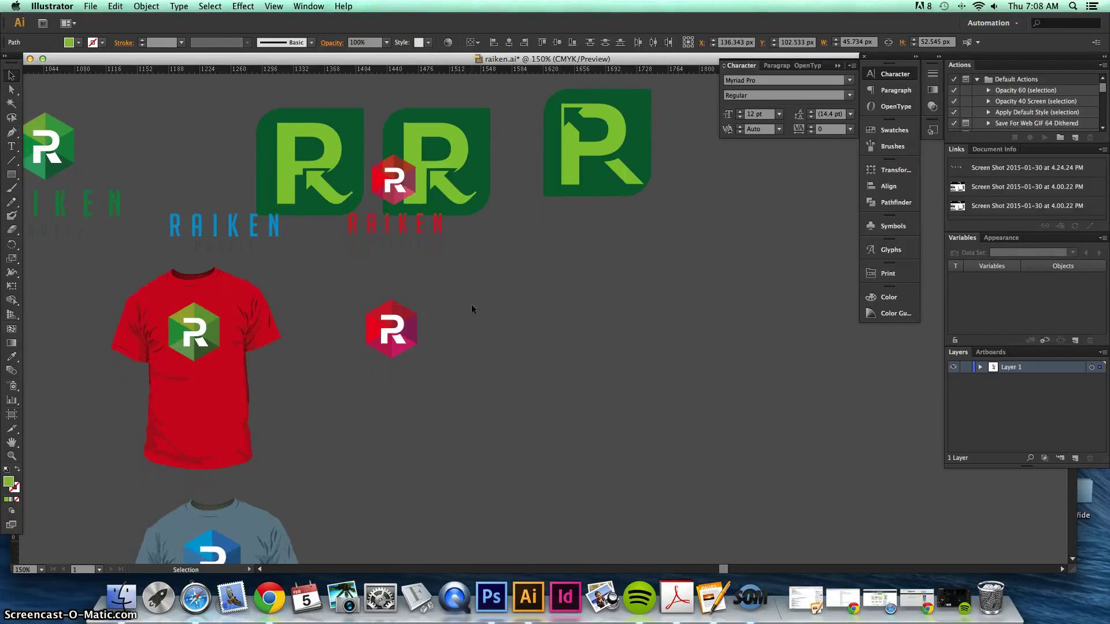
scroll(584, 328, "down", 5)
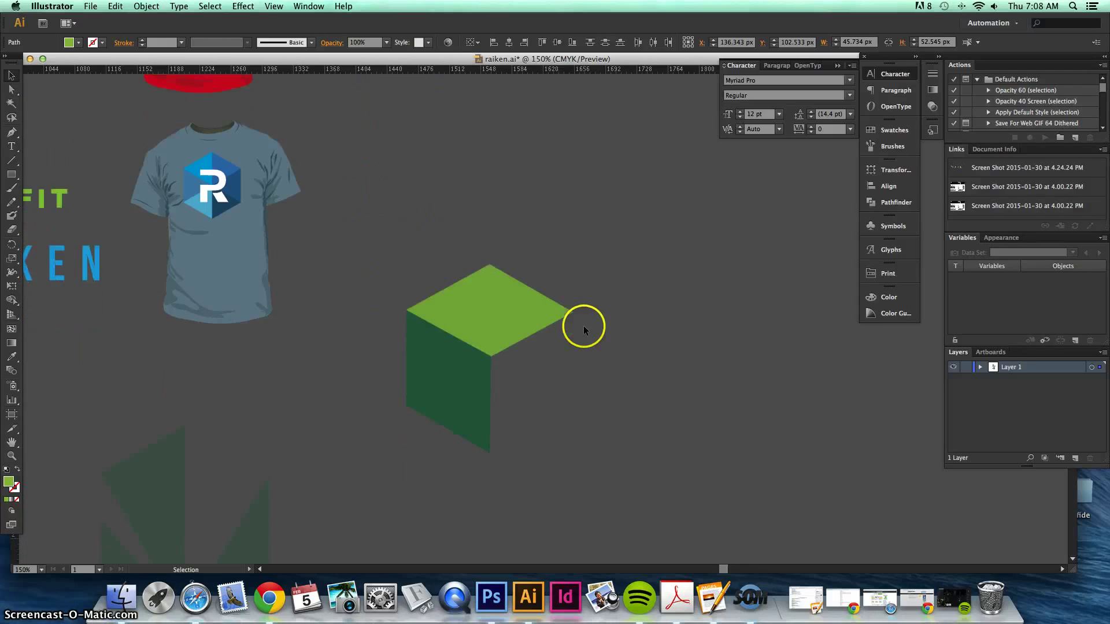
scroll(640, 347, "down", 1)
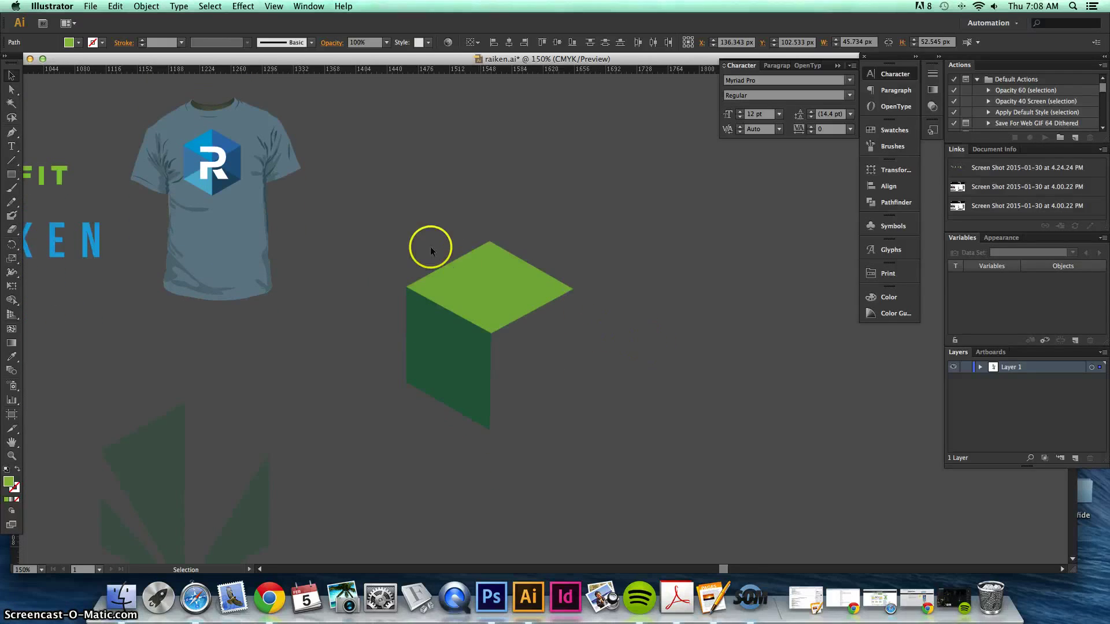
left_click_drag(415, 244, 435, 278)
left_click_drag(473, 322, 474, 323)
left_click(638, 377)
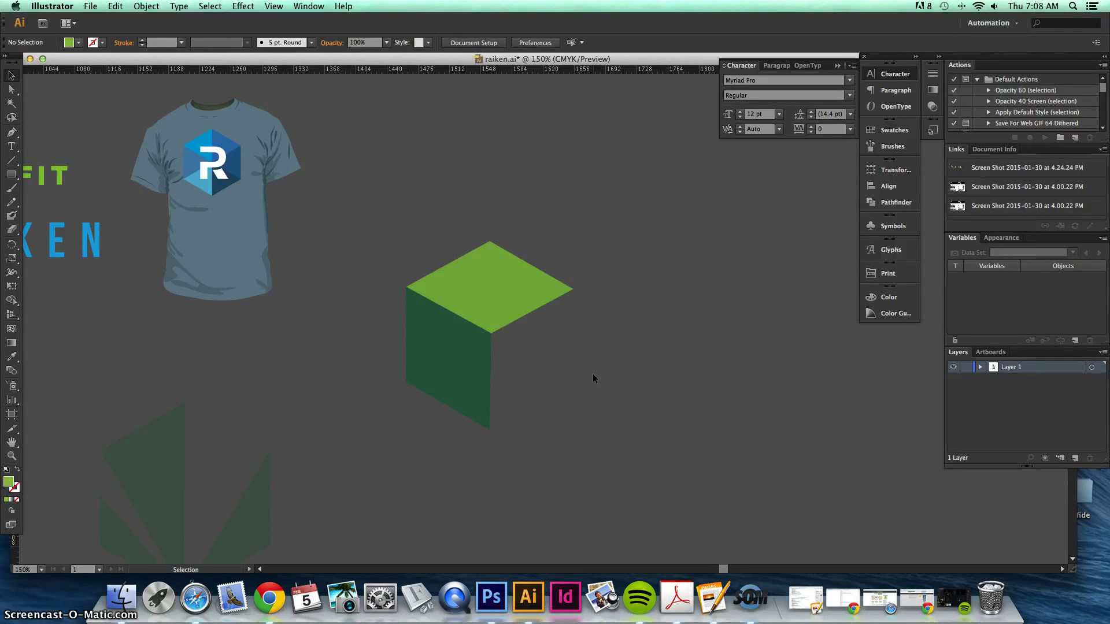
Look back over the hexagon R T-shirt mockups, the red hexagon logo and the green R tiles with arrows.
scroll(592, 374, "up", 5)
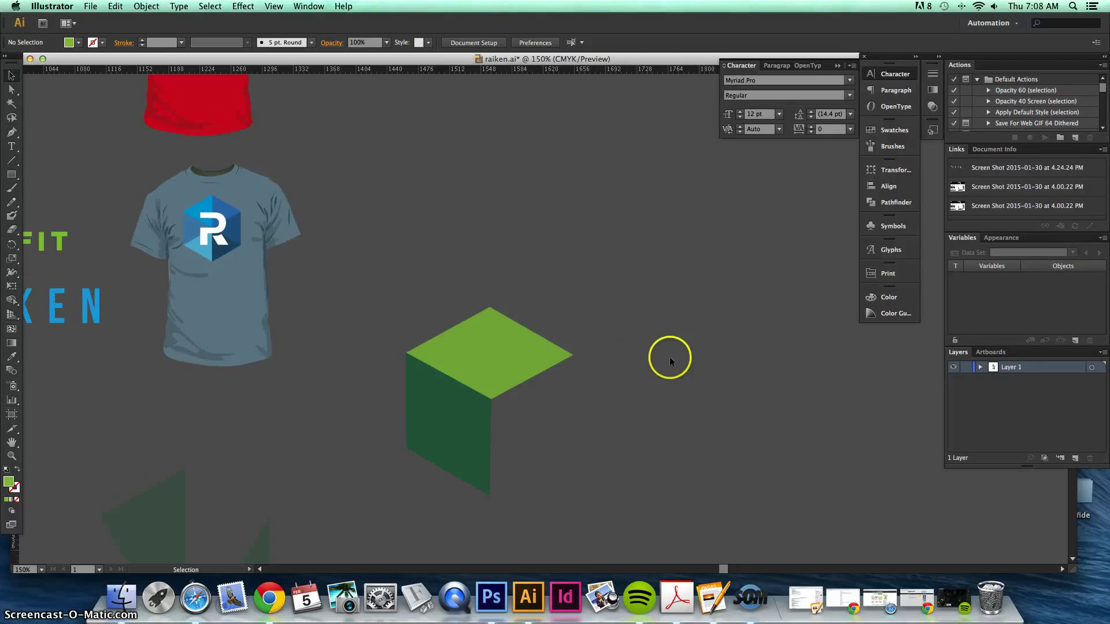
scroll(670, 361, "up", 10)
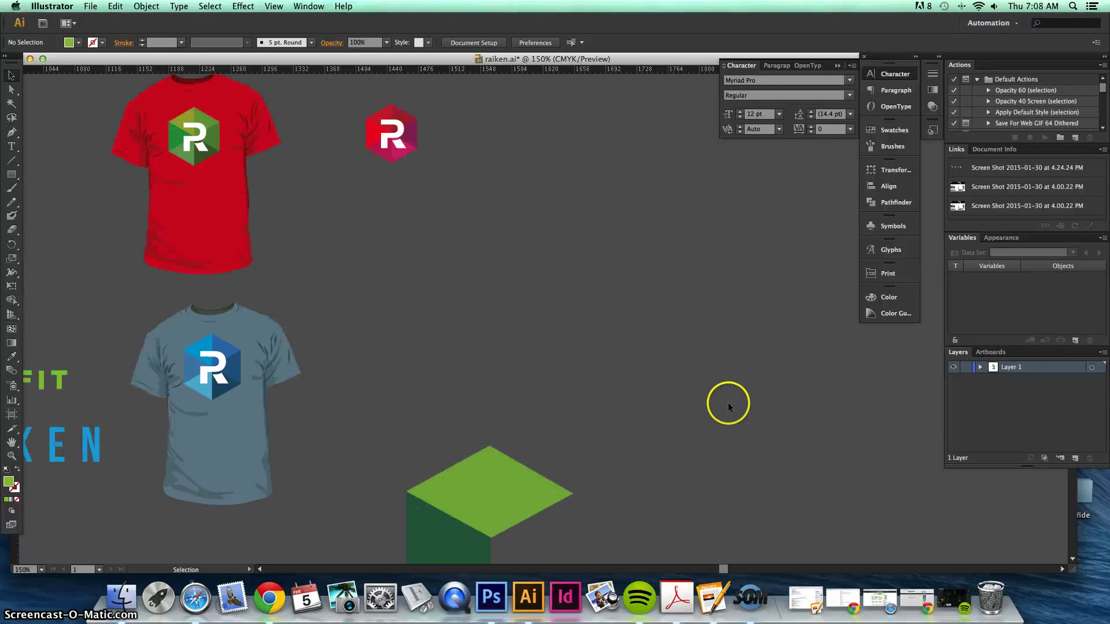
left_click_drag(723, 570, 712, 571)
scroll(650, 298, "down", 4)
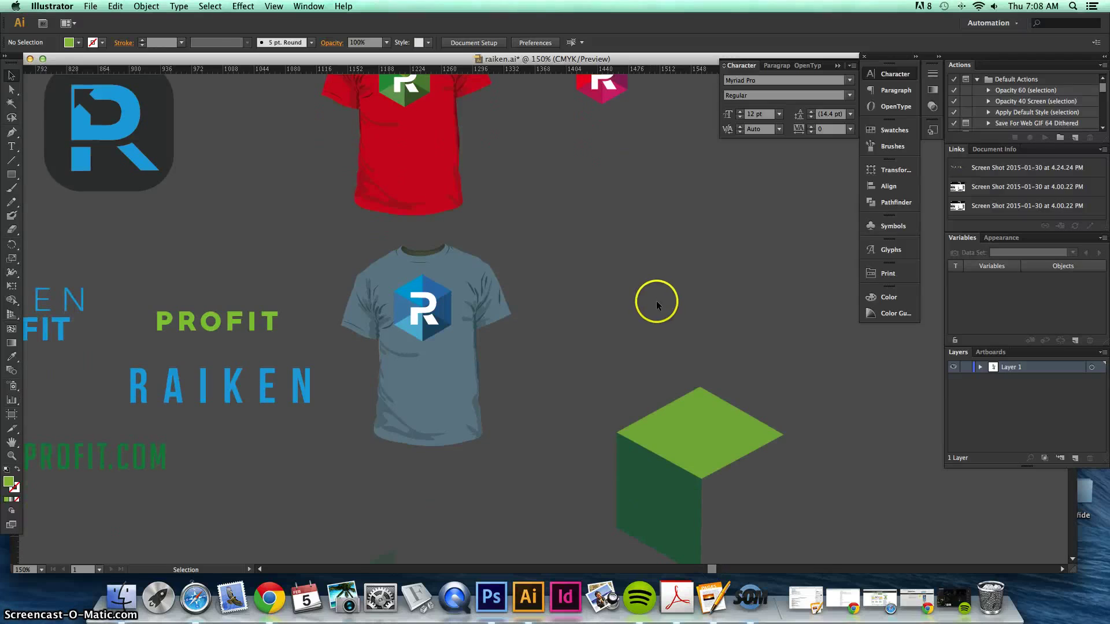
scroll(654, 302, "up", 15)
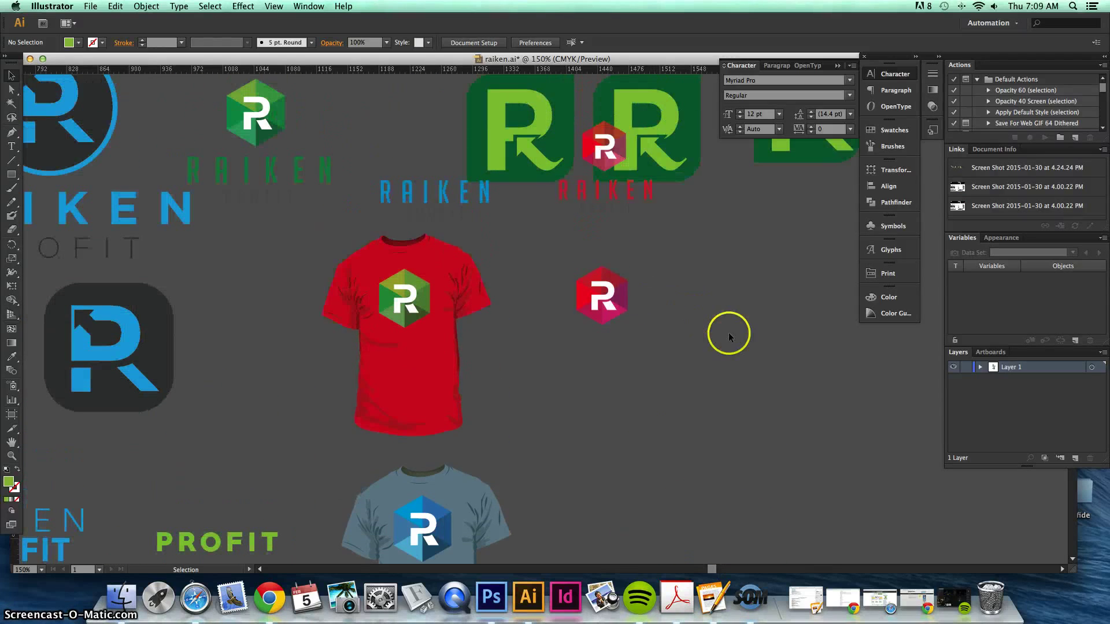
left_click_drag(711, 570, 726, 571)
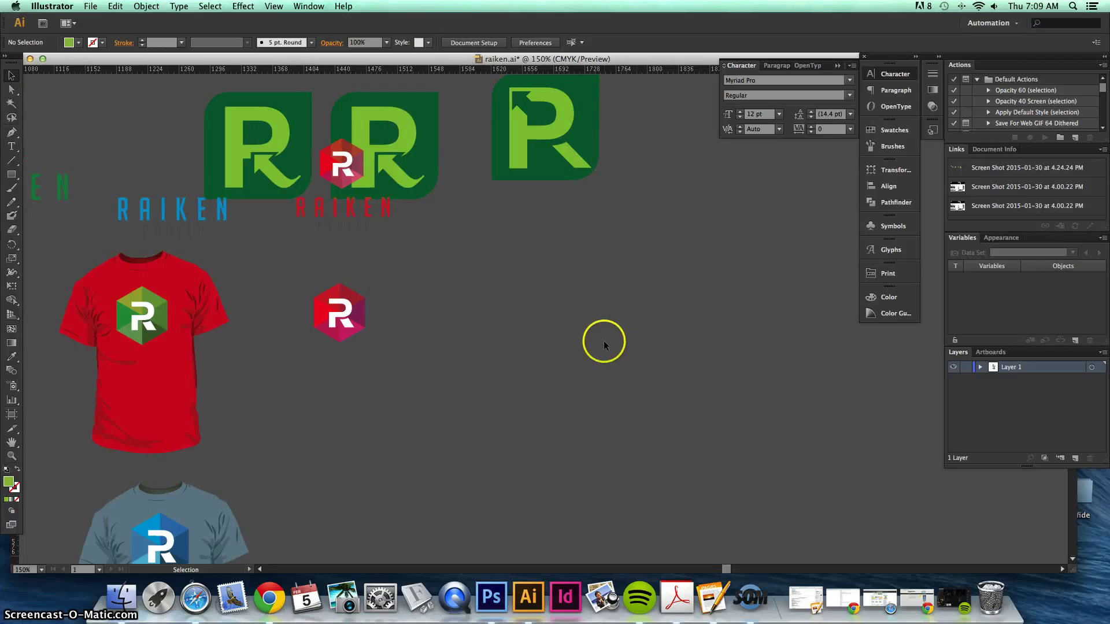